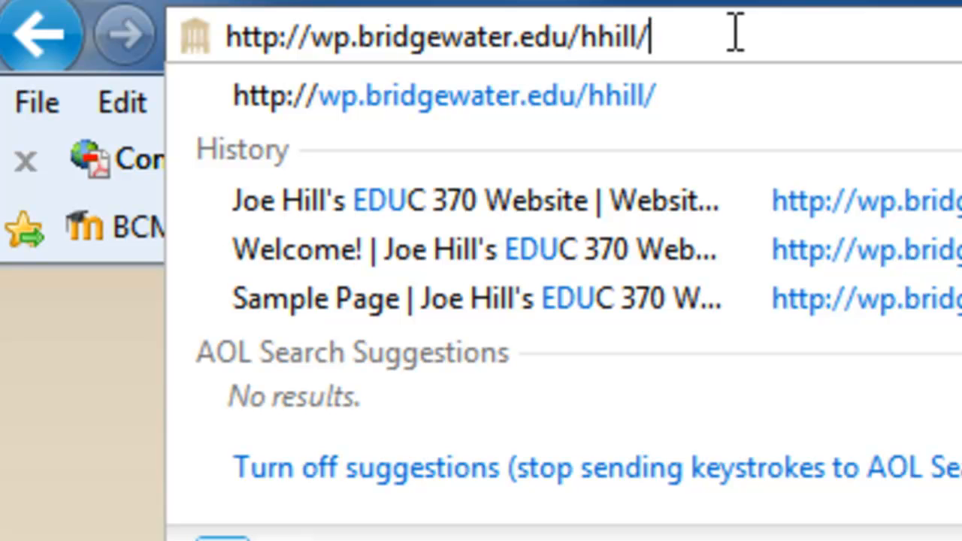
# - Load the EDUC 370 course site's wp.bridgewater.edu address in Internet Explorer
pyautogui.press('Return')
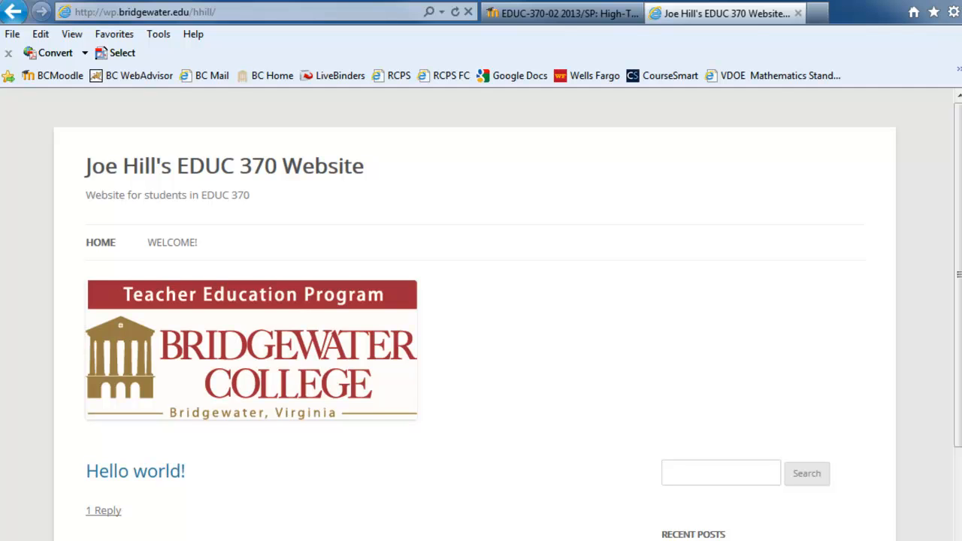
# - View the Welcome! page, then go back to the blog home page
pyautogui.click(183, 247)
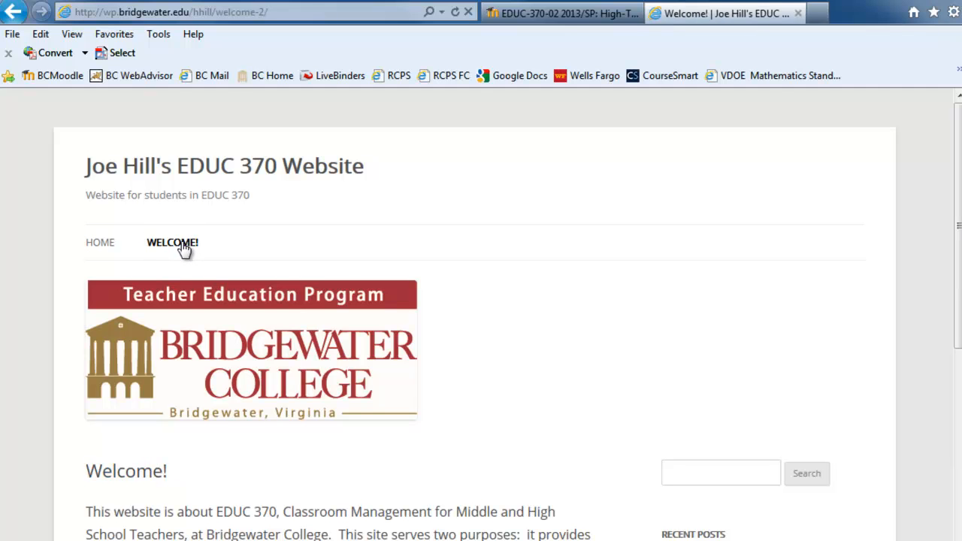
pyautogui.click(97, 246)
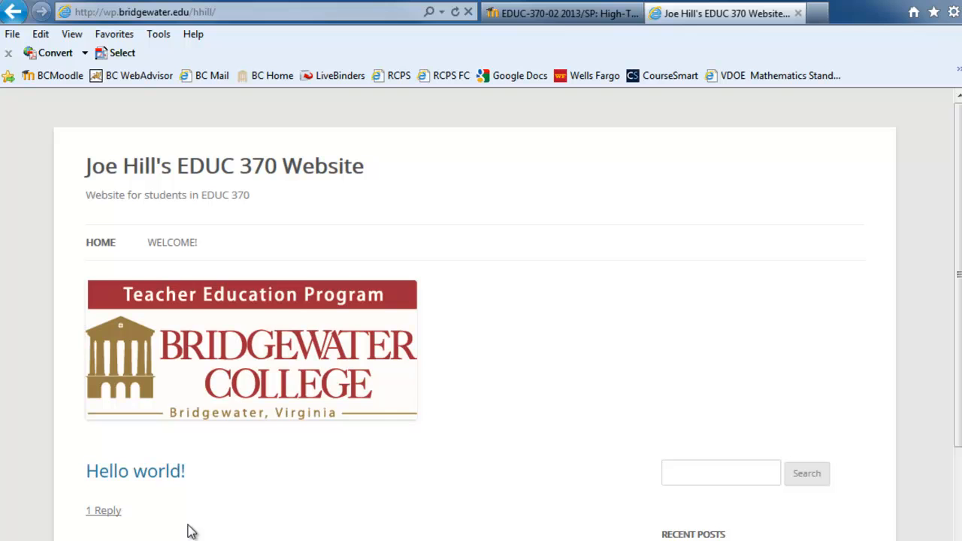
# - Reopen the Welcome! page and read through it, then scroll down toward the Meta links
pyautogui.click(175, 245)
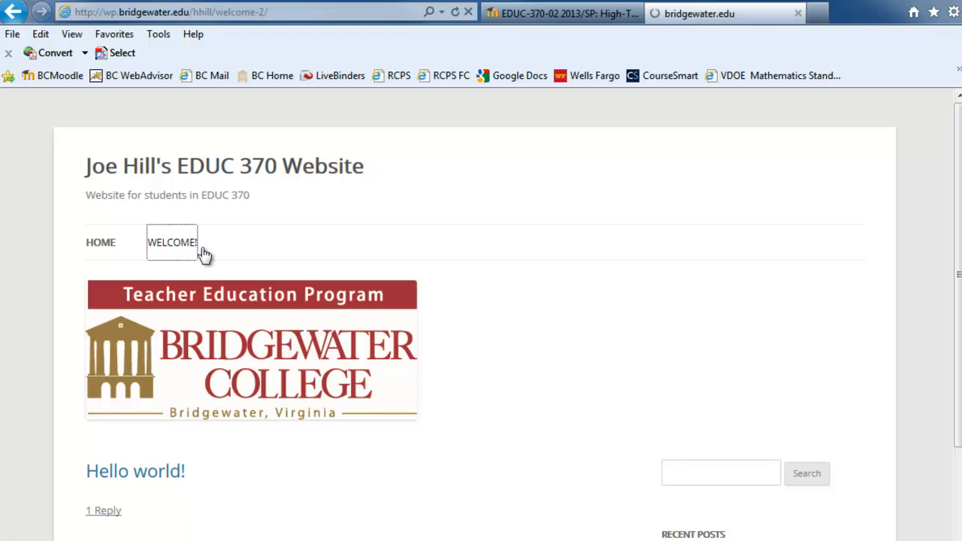
pyautogui.scroll(-10, 236, 450)
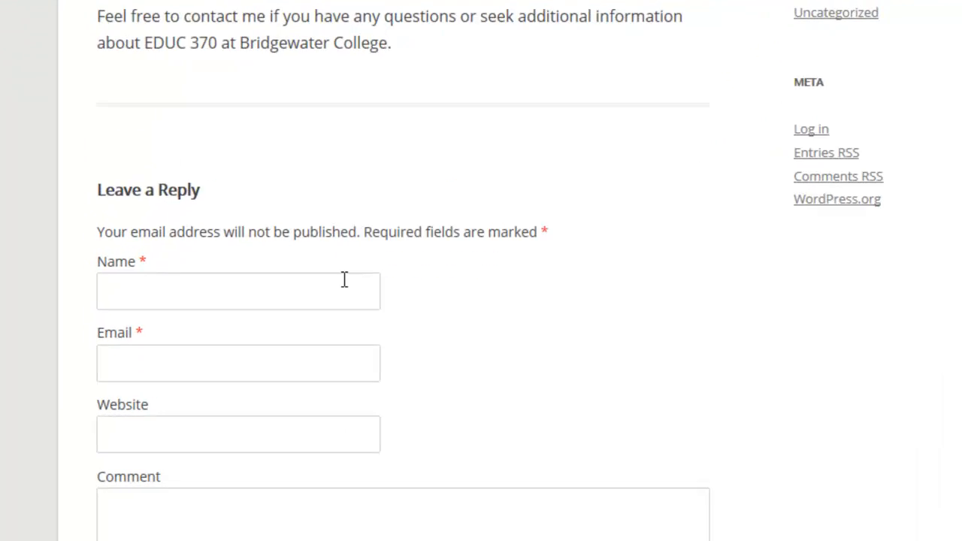
pyautogui.scroll(10, 372, 274)
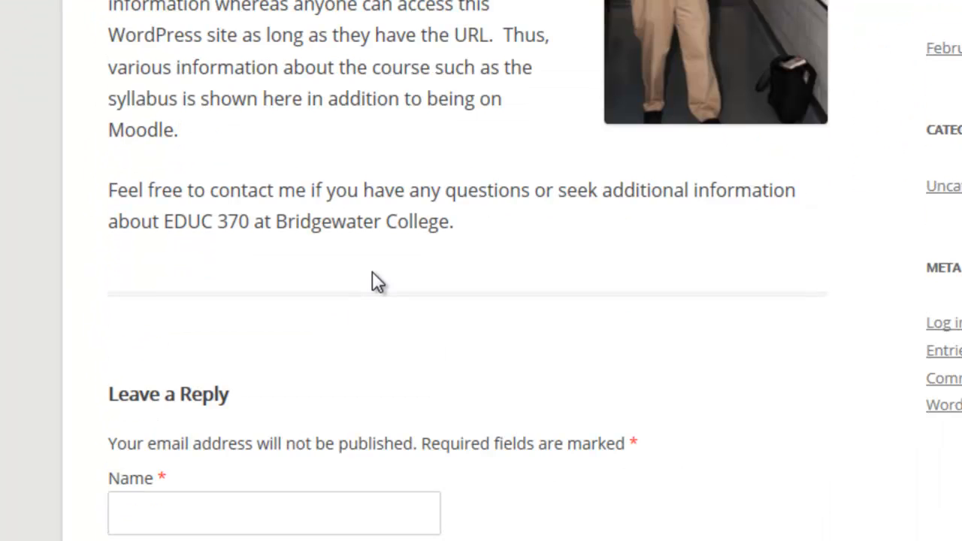
pyautogui.scroll(5, 335, 287)
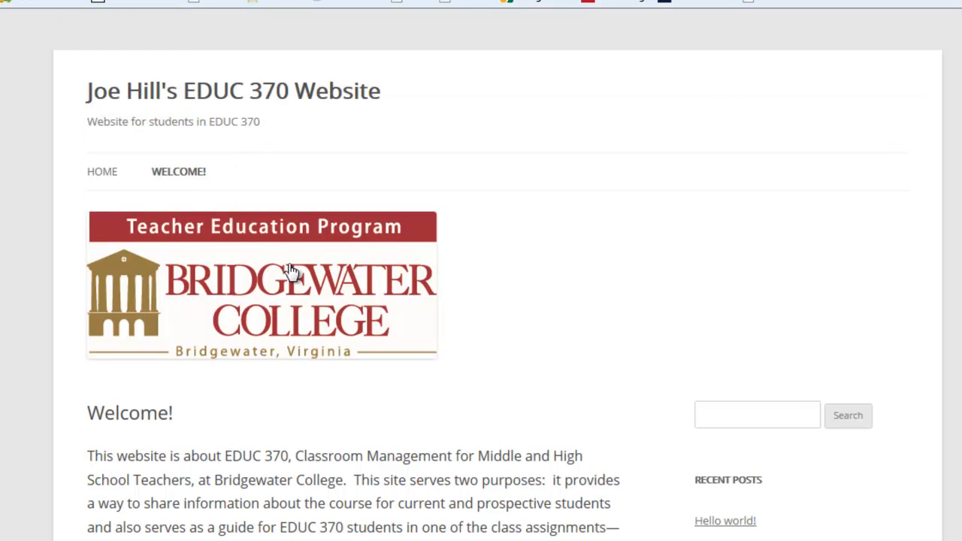
pyautogui.scroll(-10, 287, 286)
pyautogui.scroll(4, 298, 195)
pyautogui.scroll(6, 298, 196)
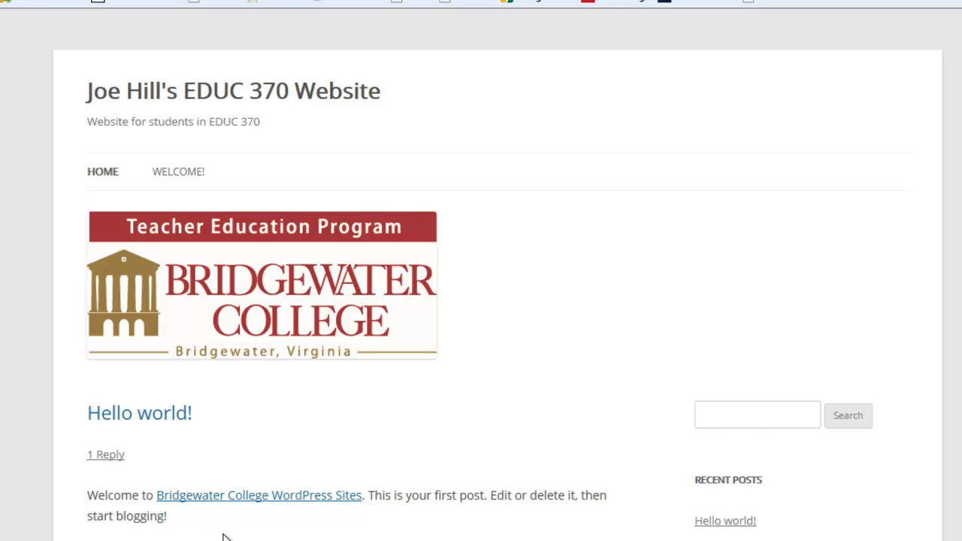
pyautogui.scroll(-5, 222, 533)
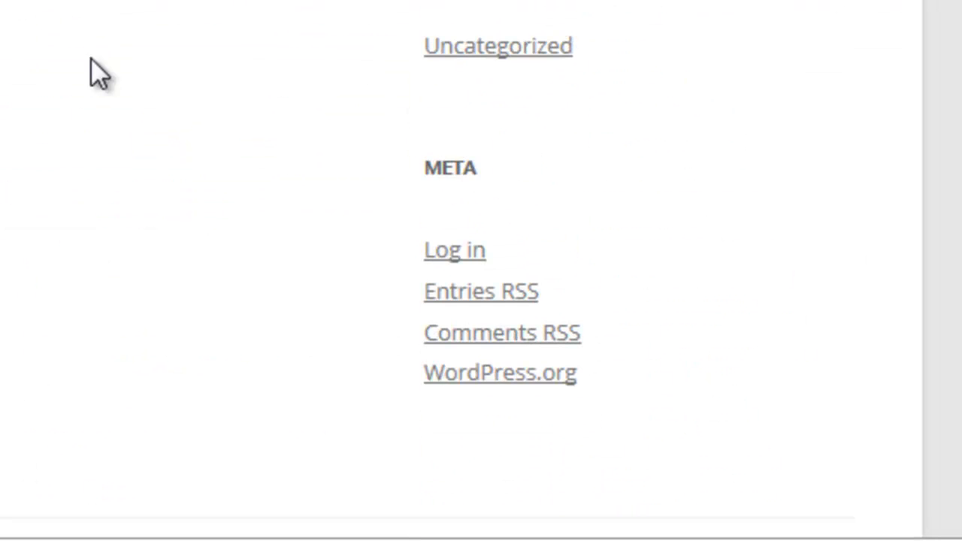
# - Log in to the site admin with the account's username and password
pyautogui.click(453, 254)
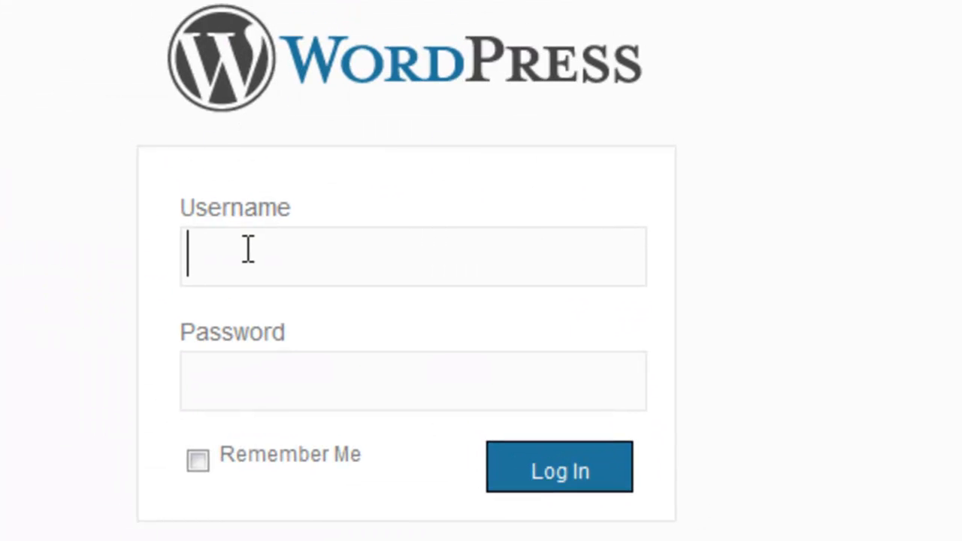
pyautogui.write('hhil')
pyautogui.press('Tab')
pyautogui.write('••••••••')
pyautogui.click(538, 467)
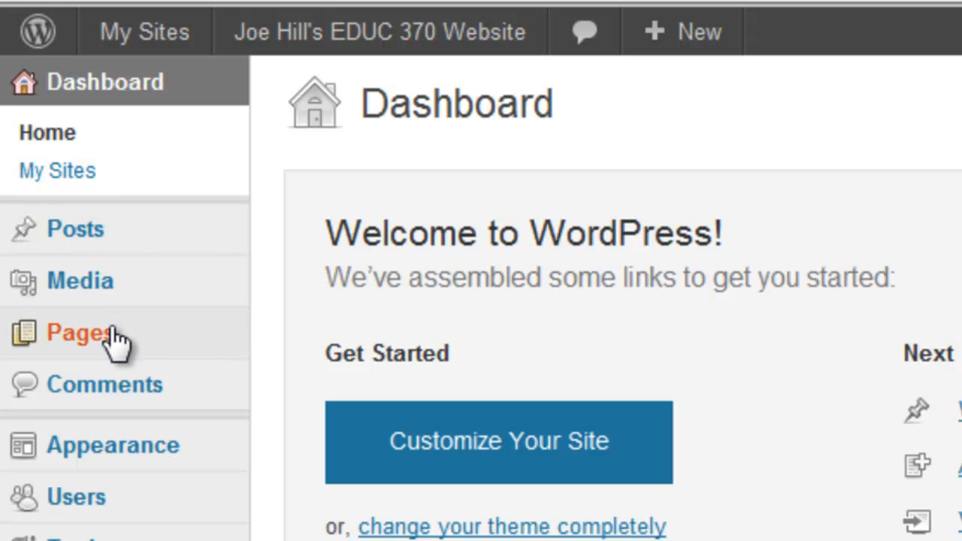
# - Go to Appearance > Themes, where Twenty Twelve is the current theme
pyautogui.moveTo(111, 324)
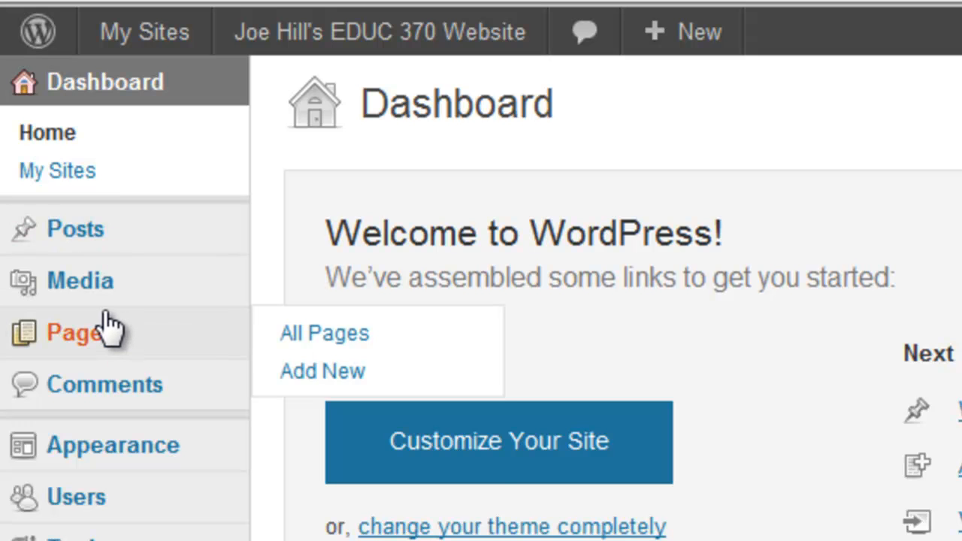
pyautogui.click(112, 460)
pyautogui.click(285, 451)
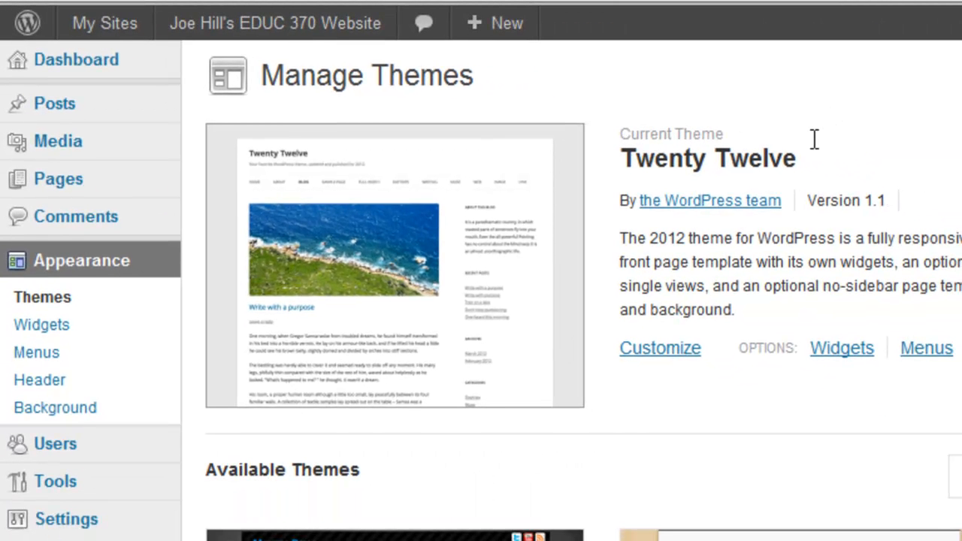
# - In the Twenty Twelve customizer, clear the tagline, uncheck Display Header Text, and Save & Publish
pyautogui.click(653, 351)
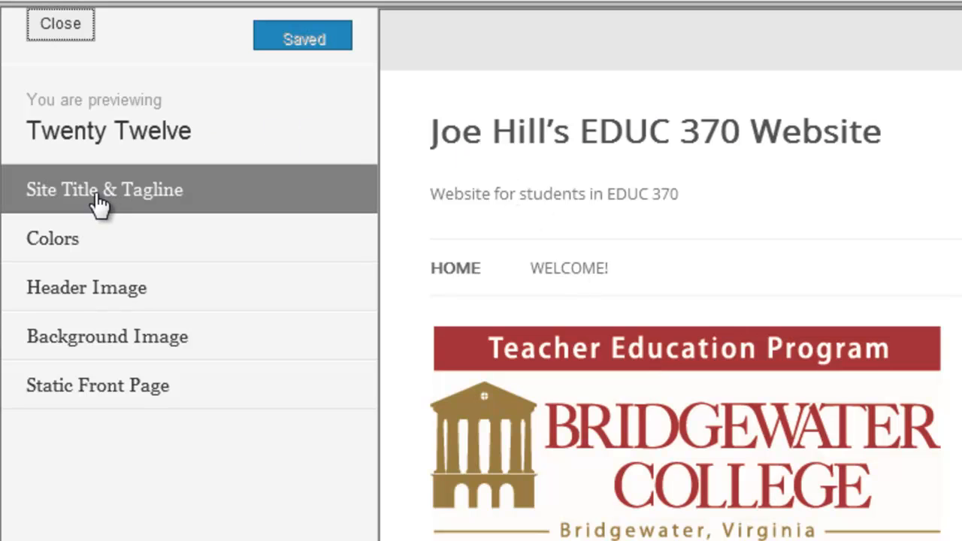
pyautogui.click(182, 203)
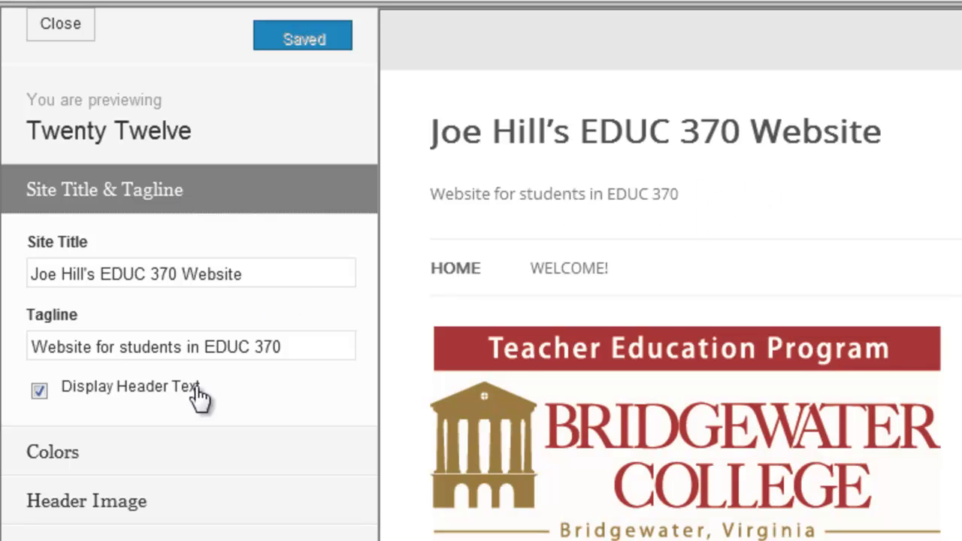
pyautogui.moveTo(309, 347); pyautogui.dragTo(27, 346)
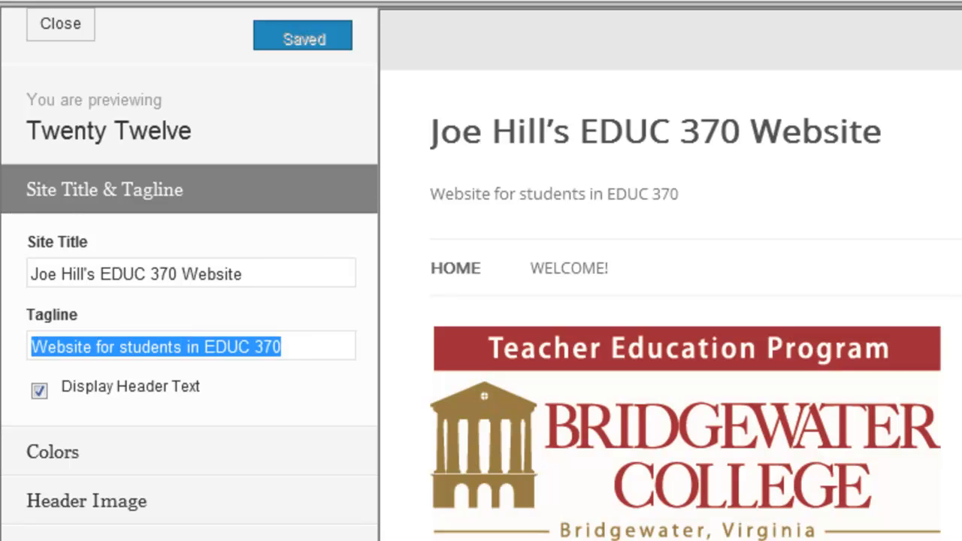
pyautogui.press('BackSpace')
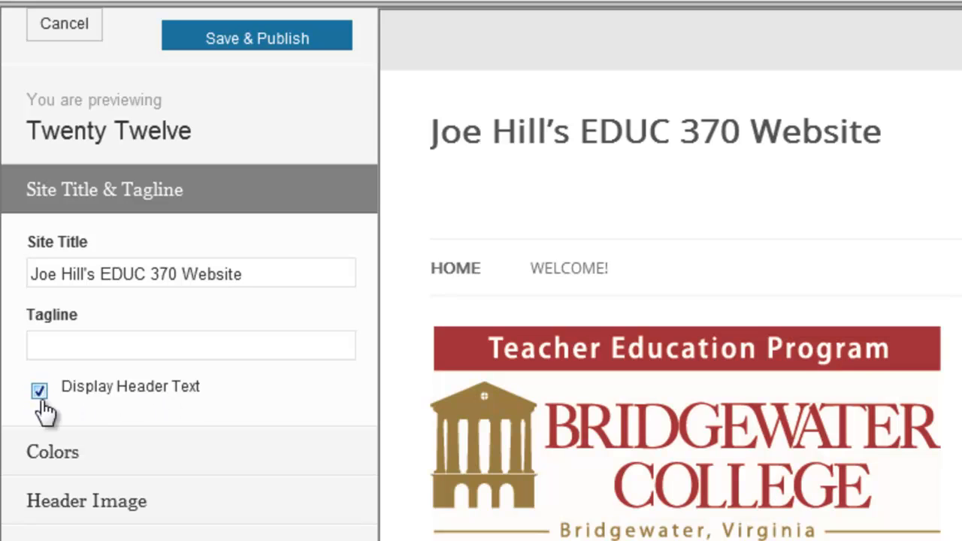
pyautogui.click(38, 392)
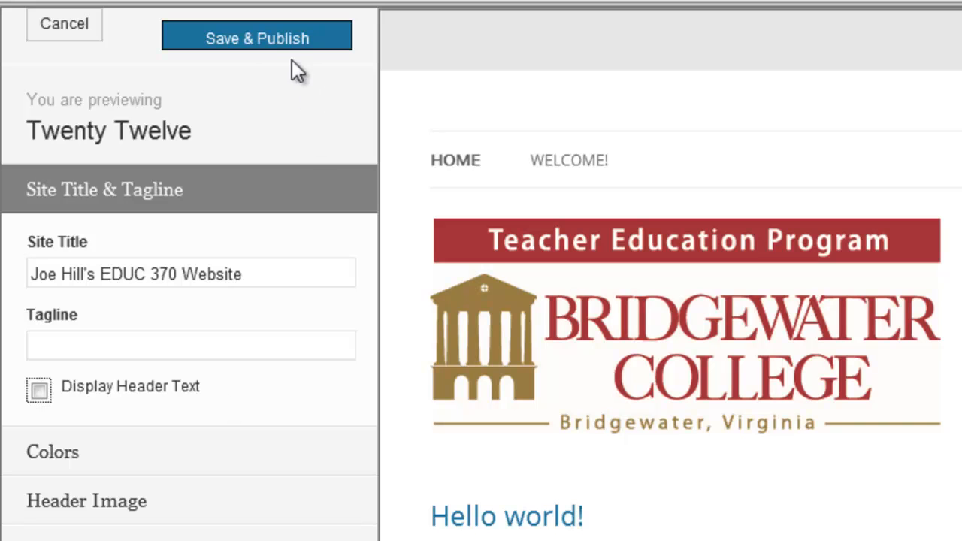
pyautogui.click(264, 34)
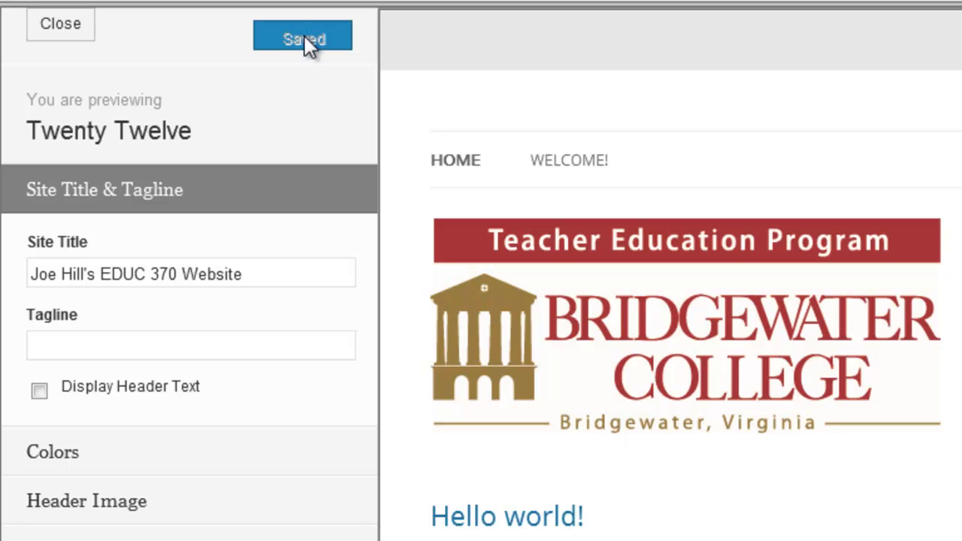
pyautogui.click(71, 30)
# - Visit the live site and browse the Welcome! and home pages, now without title or tagline
pyautogui.moveTo(75, 35)
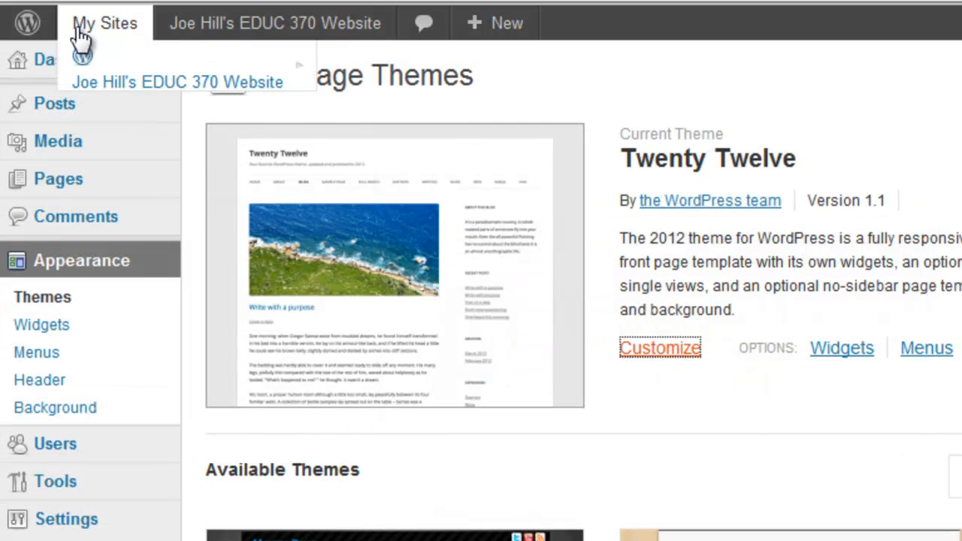
pyautogui.moveTo(225, 25)
pyautogui.click(239, 73)
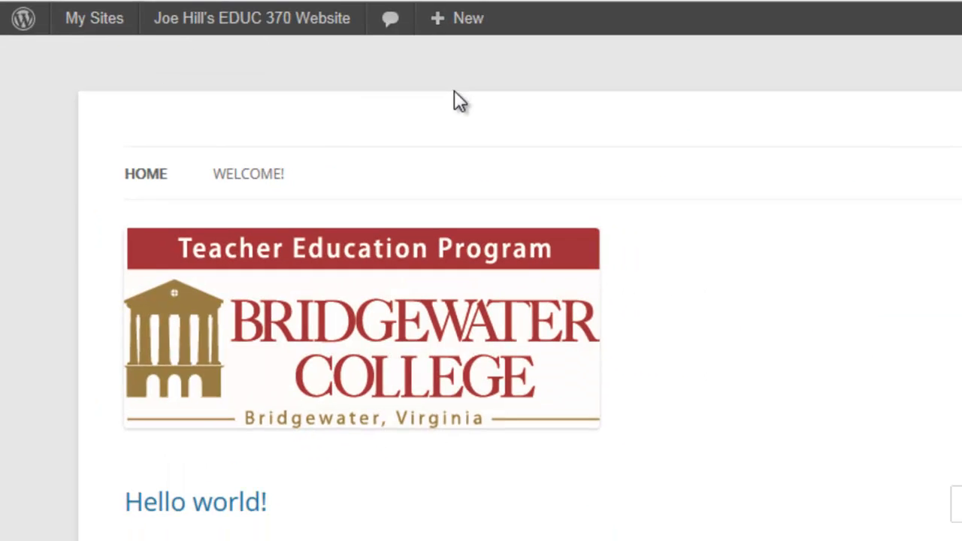
pyautogui.click(186, 132)
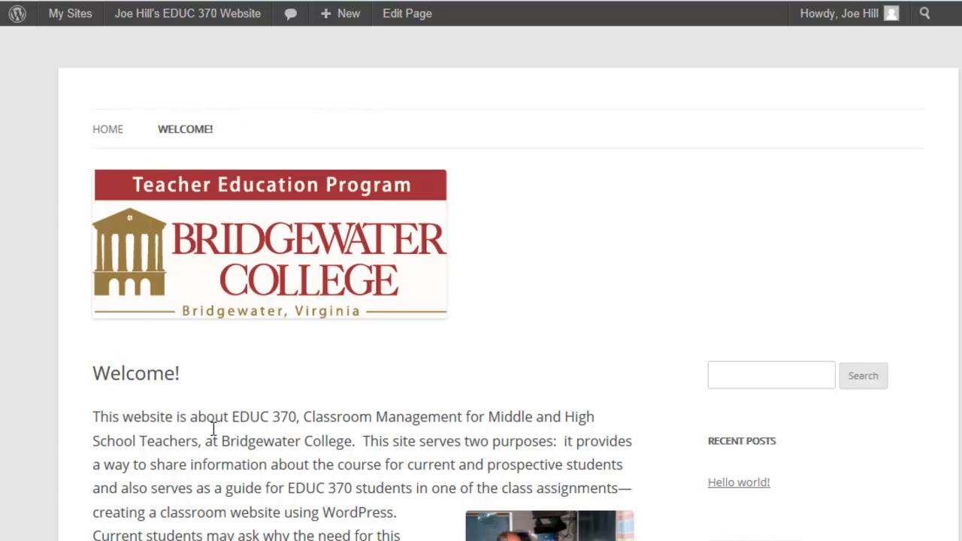
pyautogui.click(106, 133)
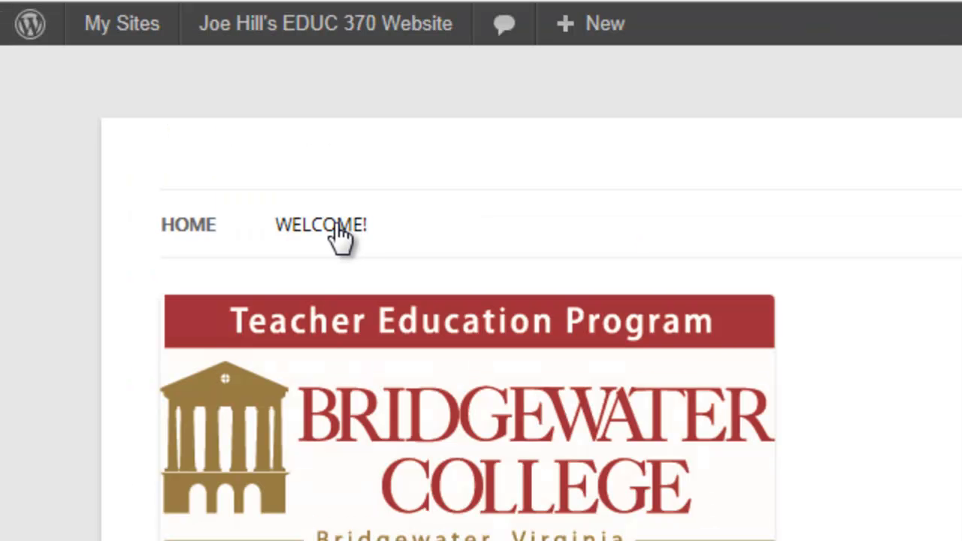
pyautogui.click(196, 134)
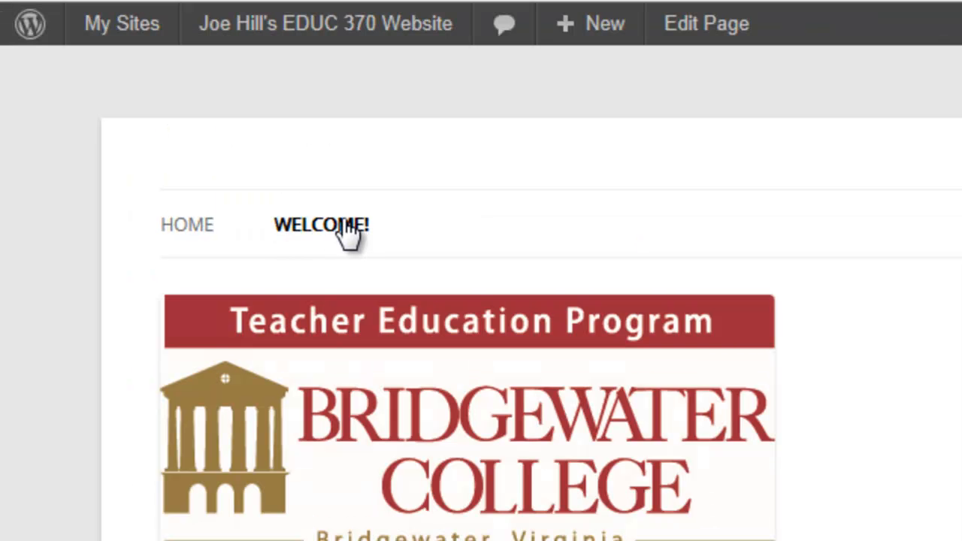
pyautogui.scroll(-10, 481, 300)
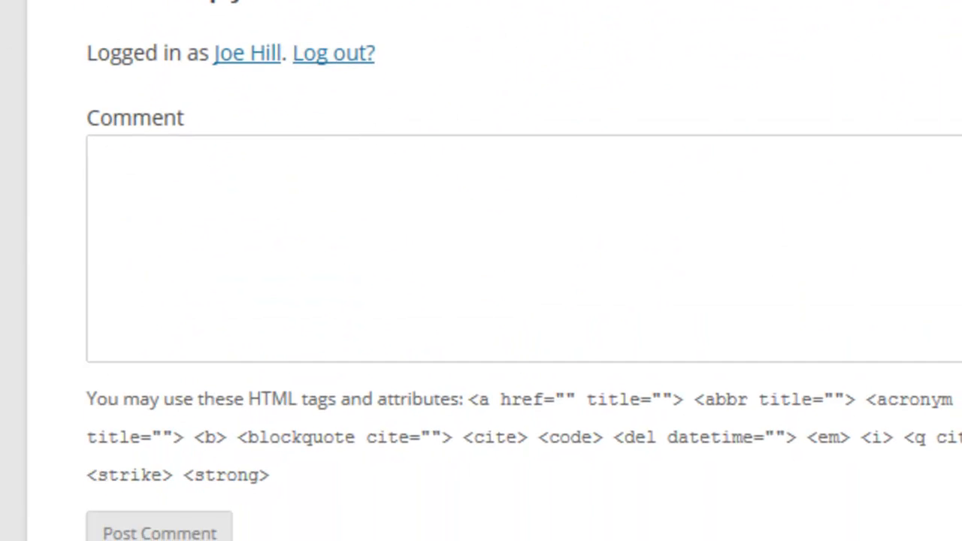
pyautogui.scroll(10, 529, 68)
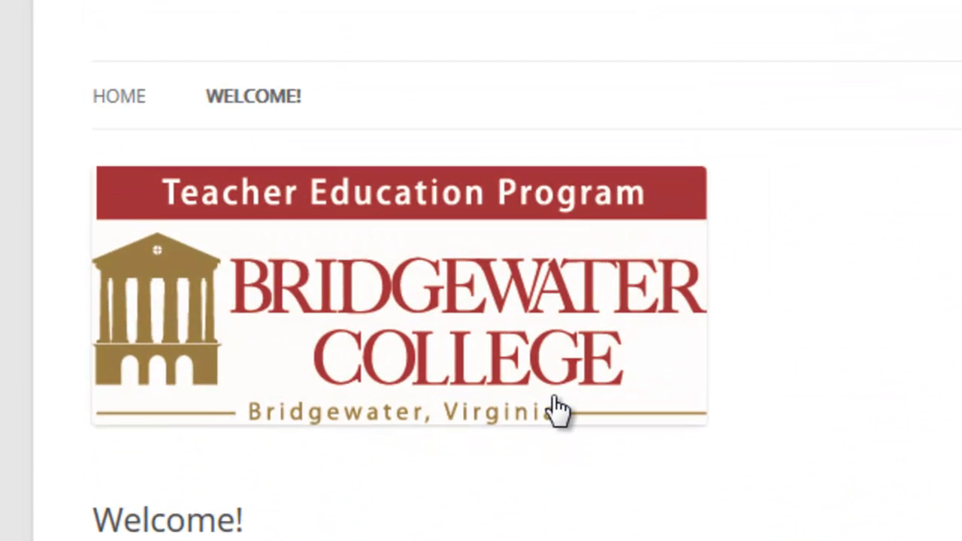
# - From the Dashboard's Pages list, Quick Edit Welcome! to uncheck Allow Comments and update it
pyautogui.moveTo(281, 5)
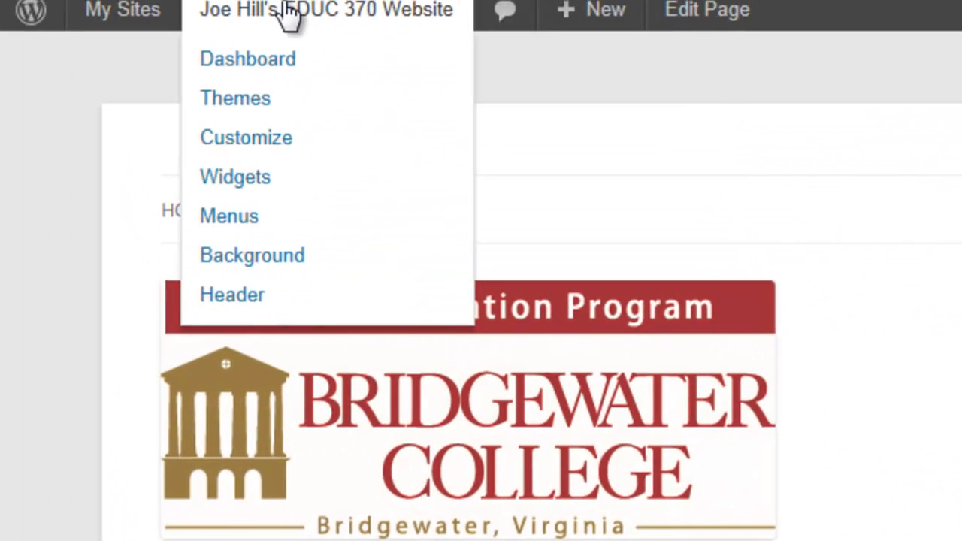
pyautogui.click(273, 75)
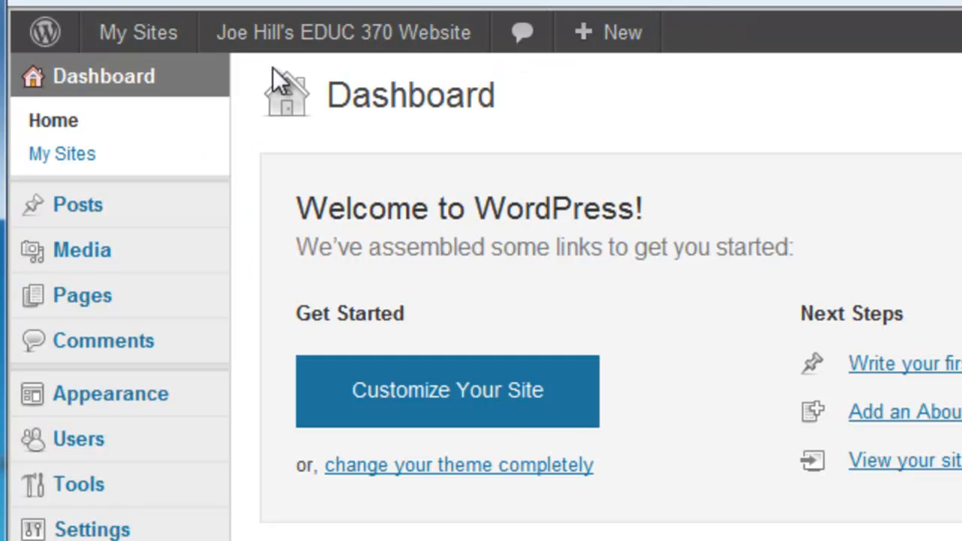
pyautogui.click(99, 297)
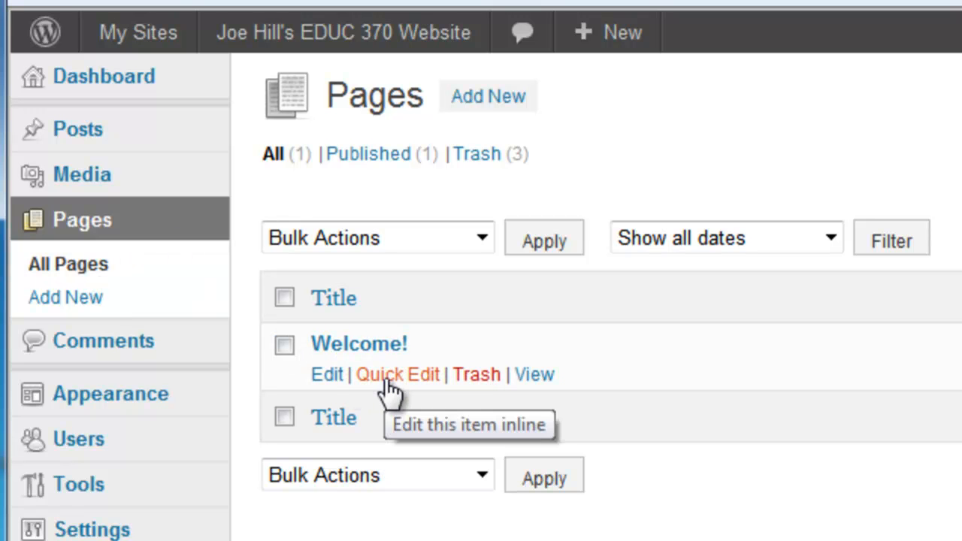
pyautogui.click(412, 375)
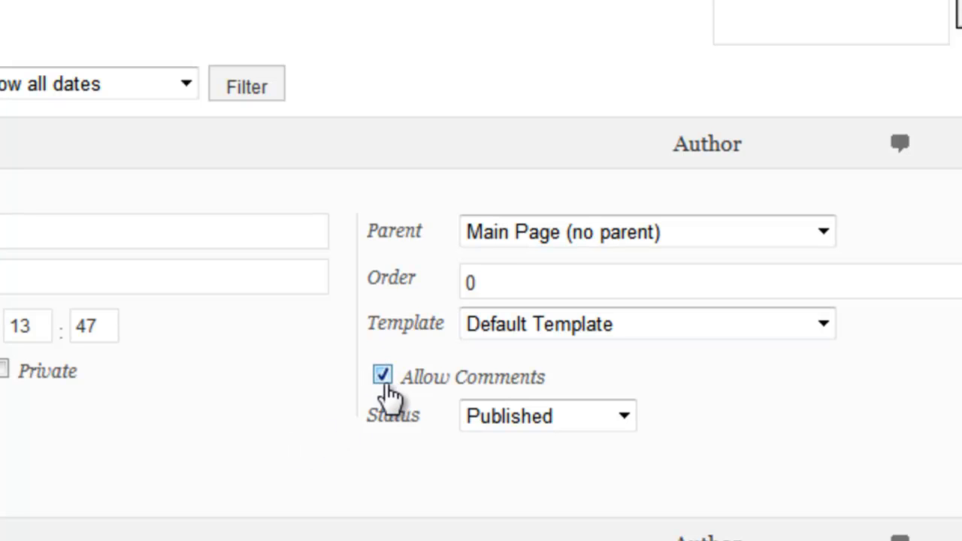
pyautogui.click(383, 377)
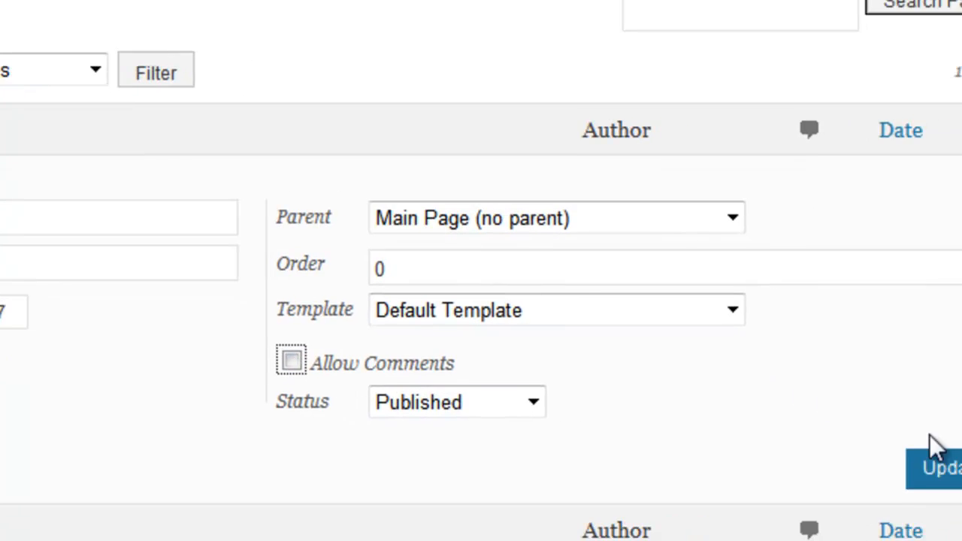
pyautogui.click(949, 472)
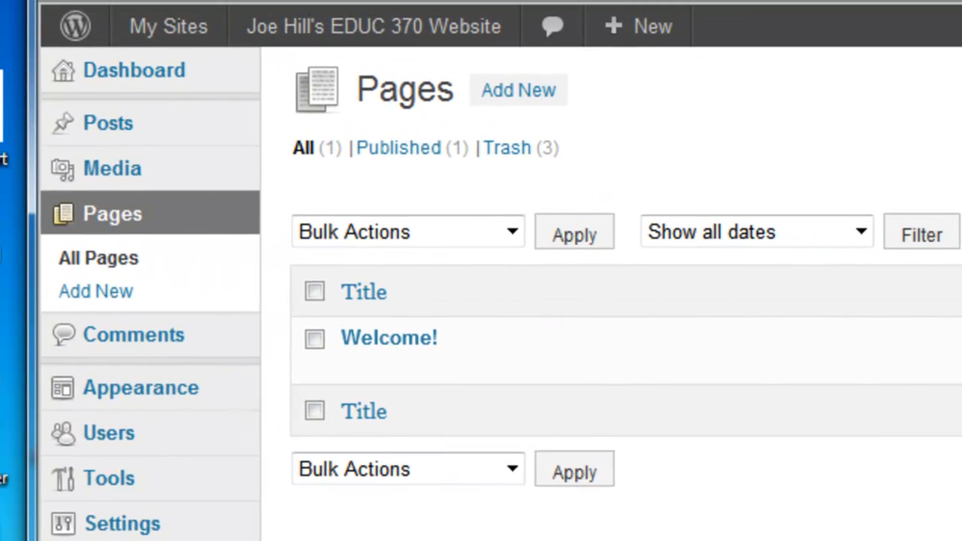
# - Confirm the live Welcome! page shows no comment area, then return to the Dashboard
pyautogui.moveTo(342, 31)
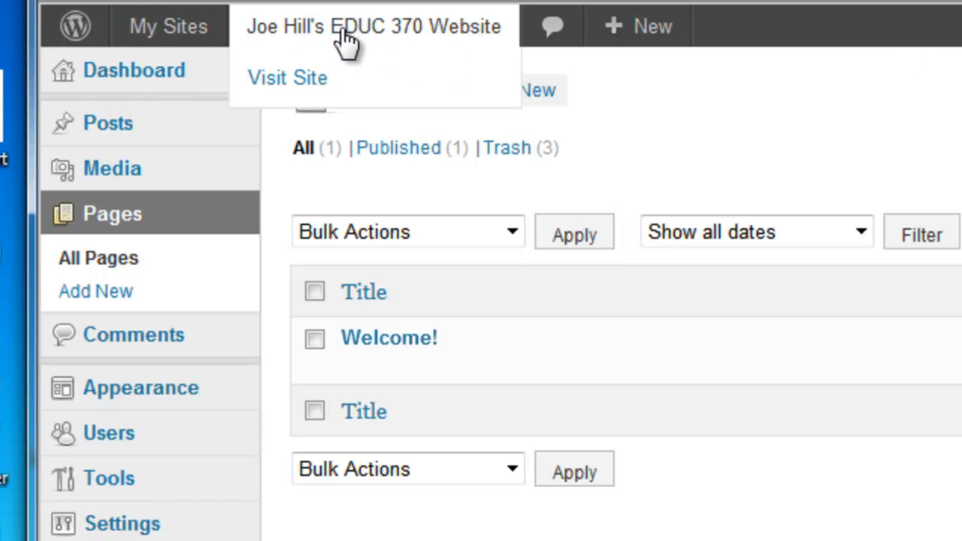
pyautogui.click(275, 78)
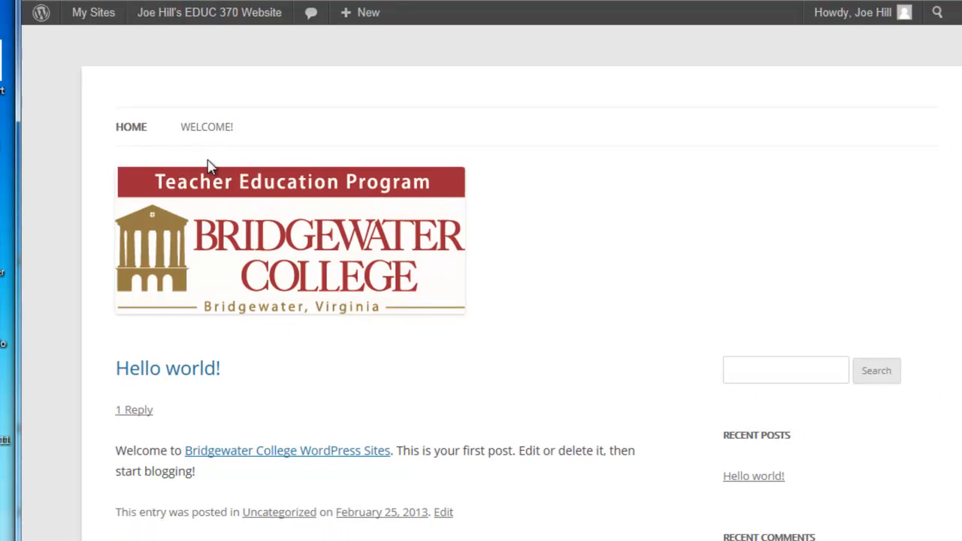
pyautogui.click(361, 230)
pyautogui.scroll(-7, 666, 248)
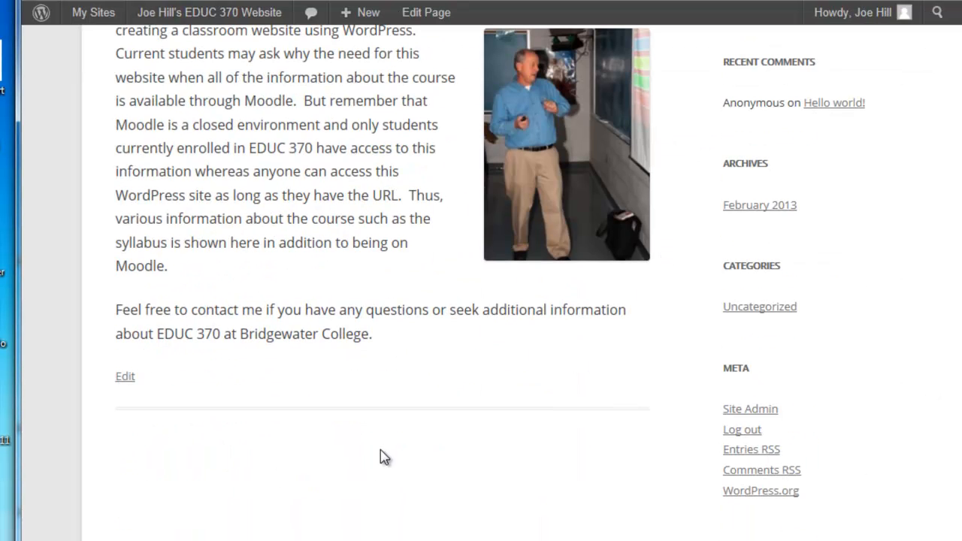
pyautogui.scroll(6, 386, 455)
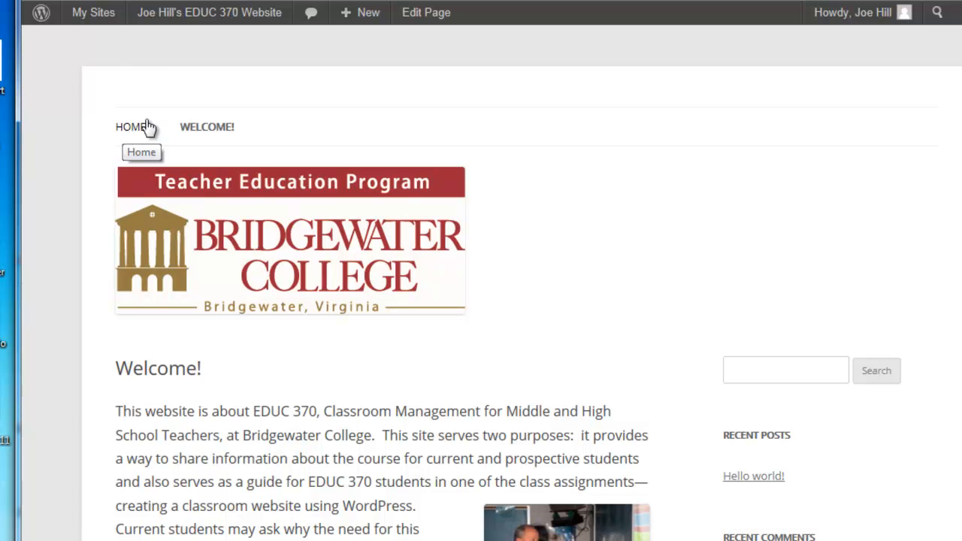
pyautogui.moveTo(175, 14)
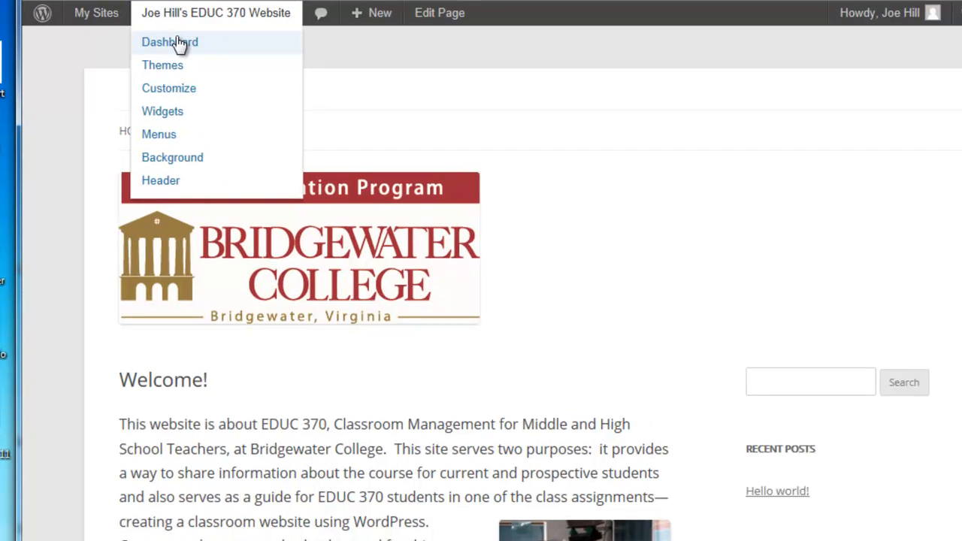
pyautogui.click(179, 43)
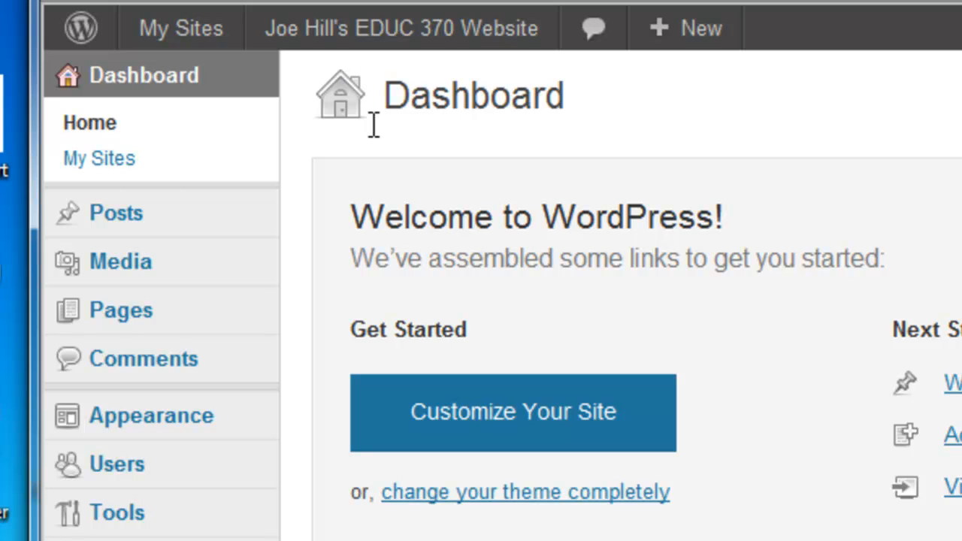
# - Open the Hello world! post from Posts, then trash it from the All Posts list
pyautogui.click(120, 215)
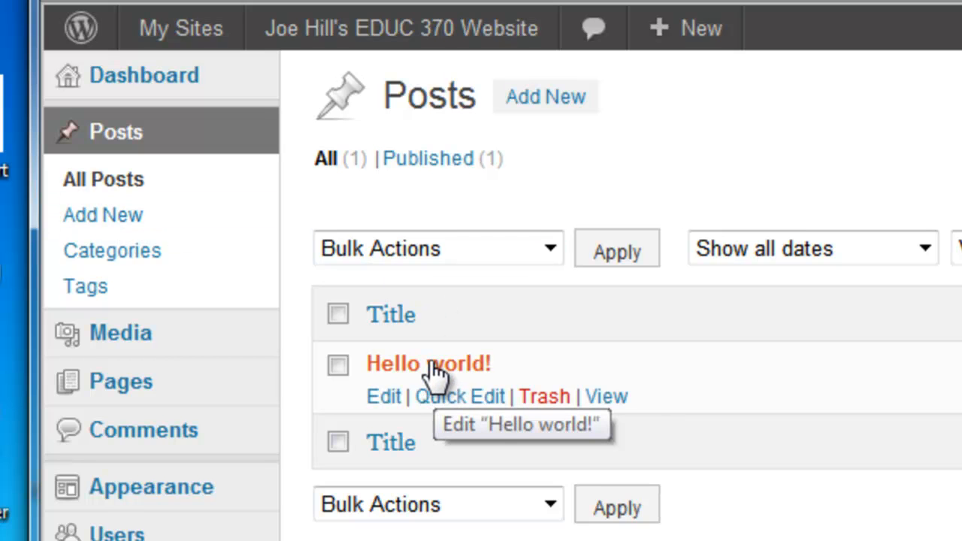
pyautogui.click(384, 398)
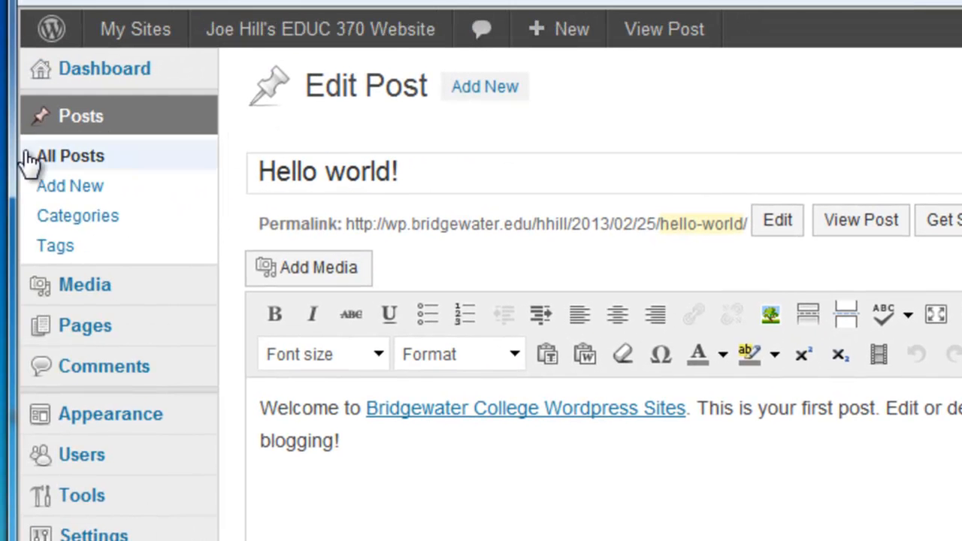
pyautogui.click(64, 160)
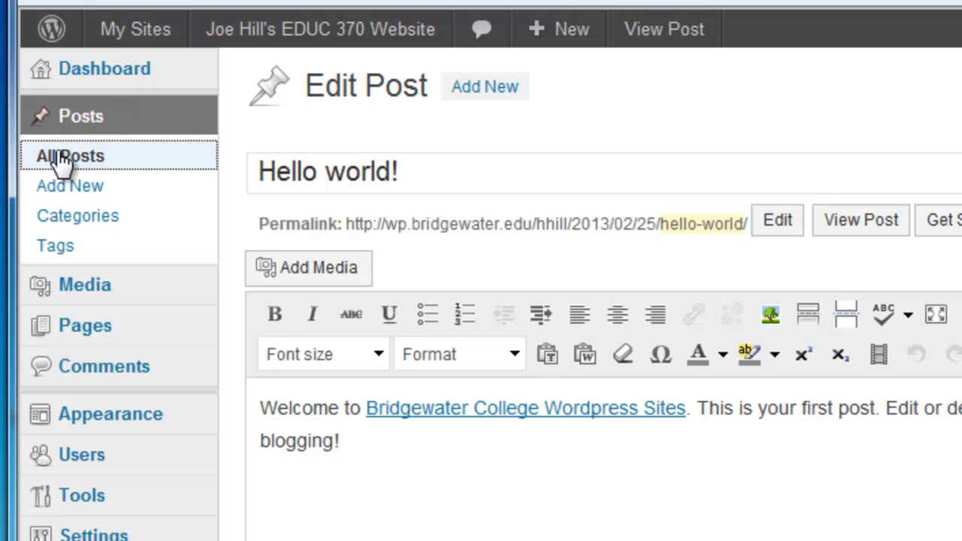
pyautogui.moveTo(328, 333)
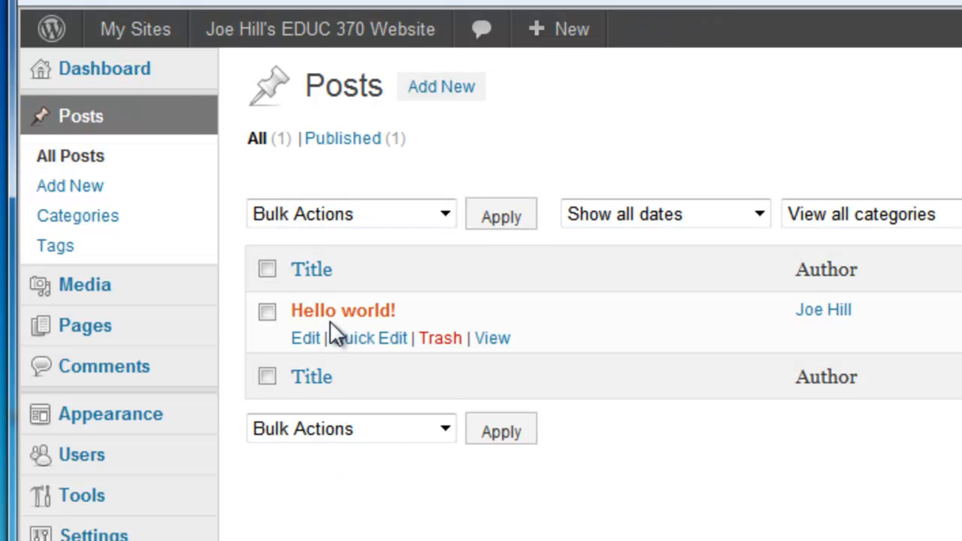
pyautogui.click(443, 339)
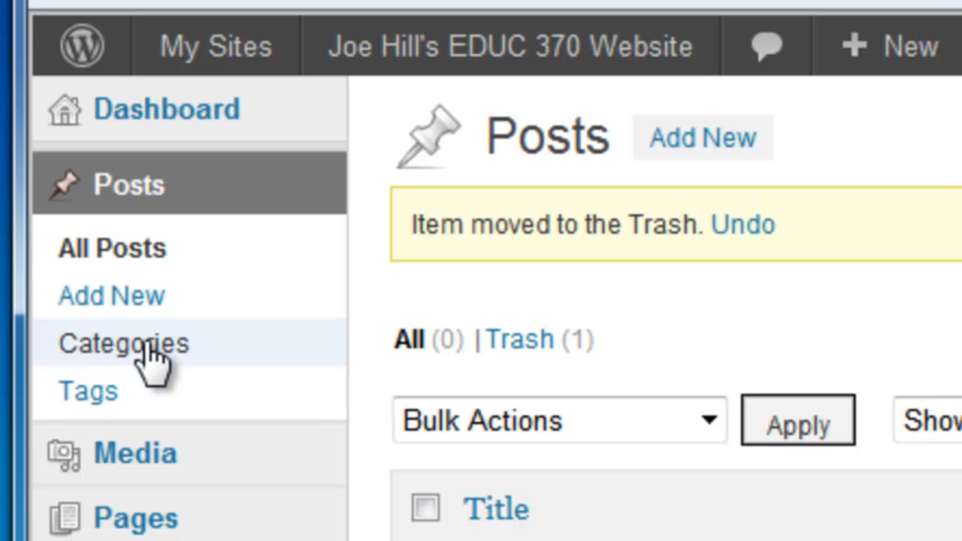
# - Under Posts > Categories, add new categories EDUC 370 and WordPress
pyautogui.click(152, 359)
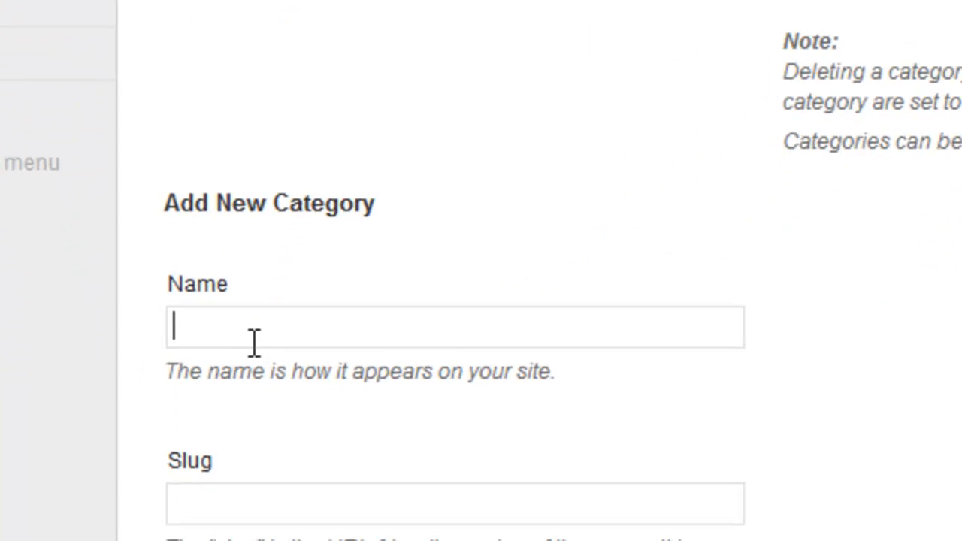
pyautogui.write('EDUC')
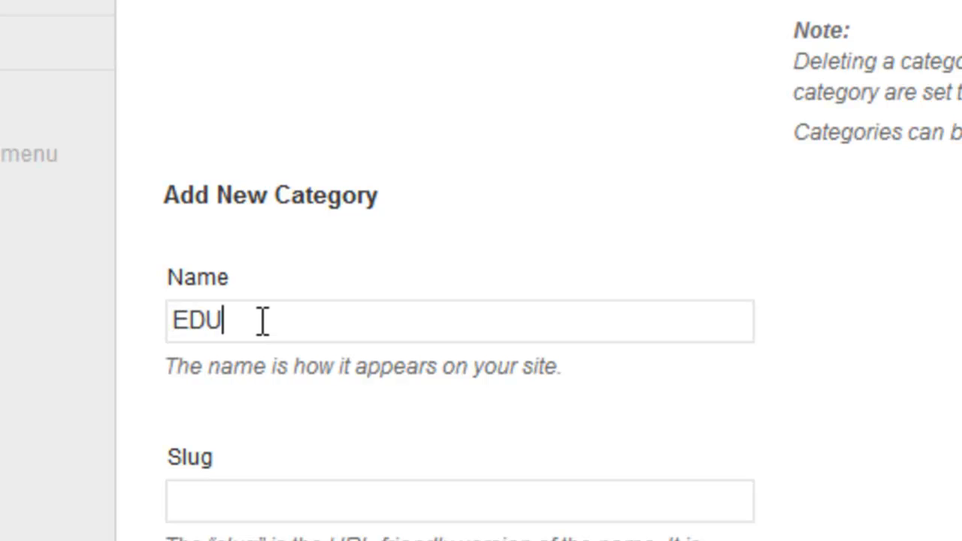
pyautogui.write(' 370')
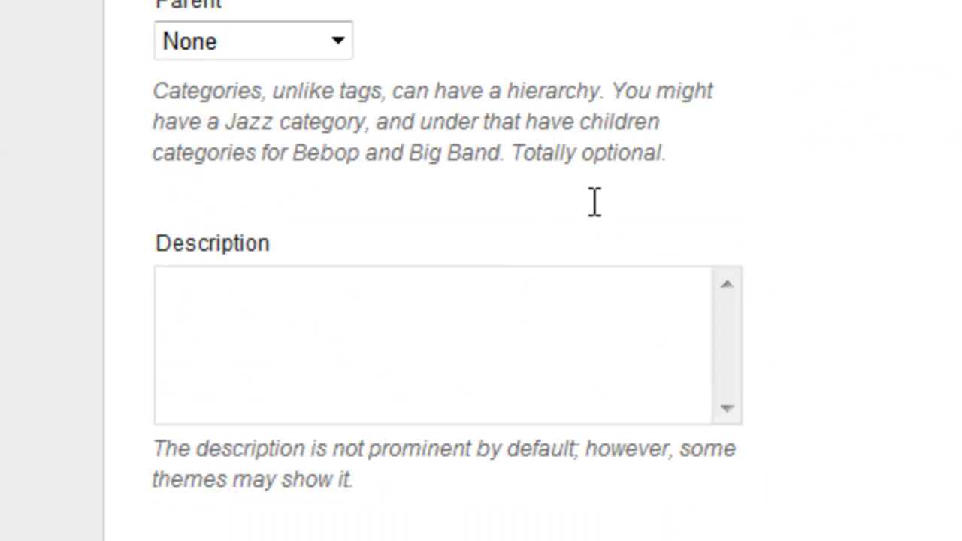
pyautogui.click(243, 298)
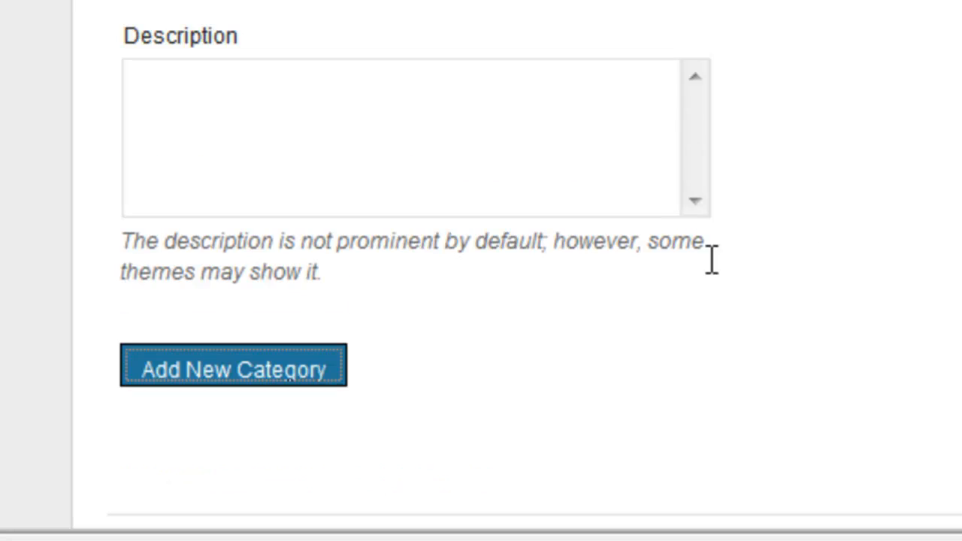
pyautogui.scroll(5, 886, 201)
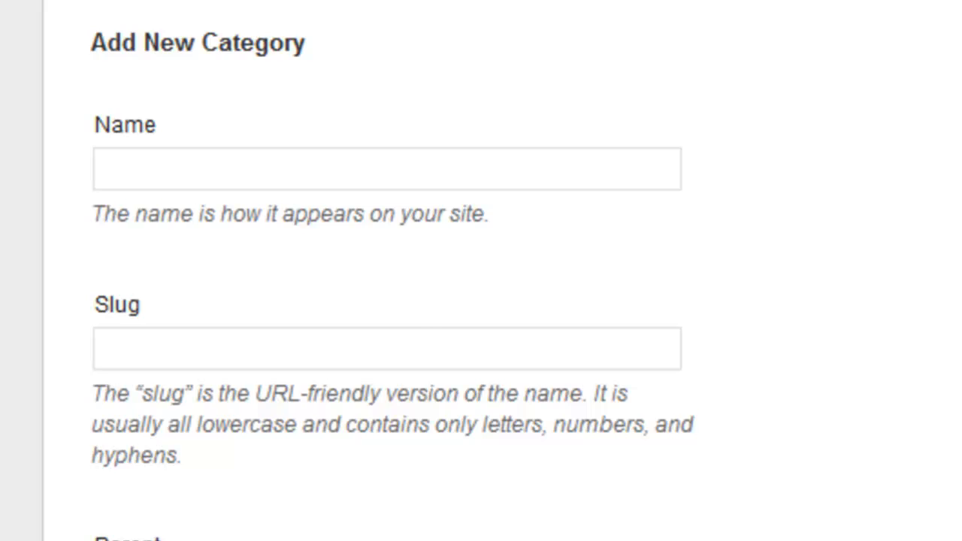
pyautogui.click(146, 177)
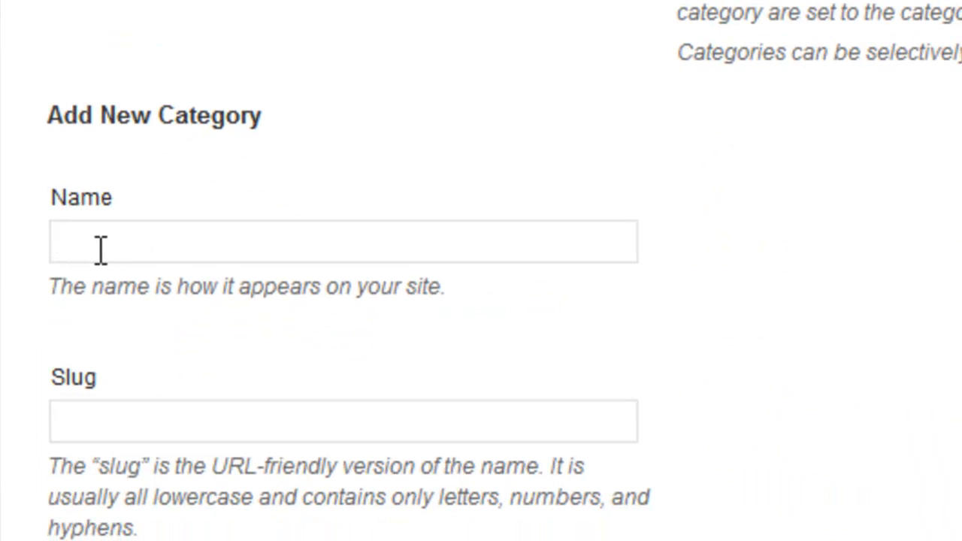
pyautogui.write('WordPress')
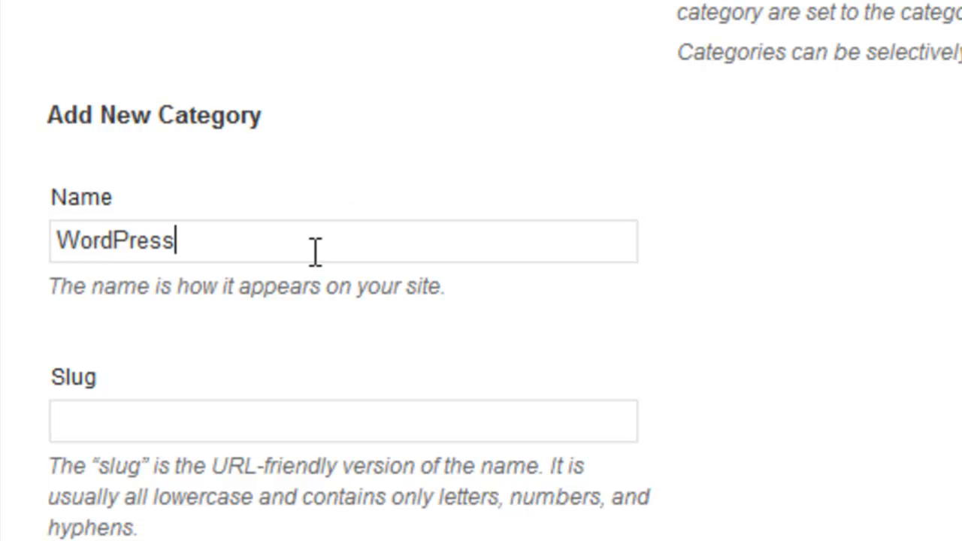
pyautogui.scroll(-5, 697, 190)
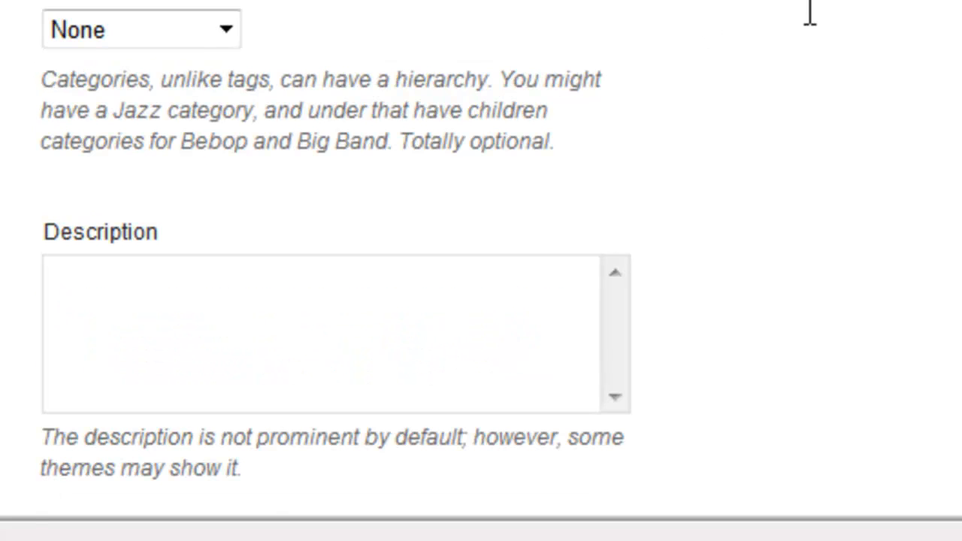
pyautogui.scroll(-3, 809, 11)
pyautogui.click(164, 376)
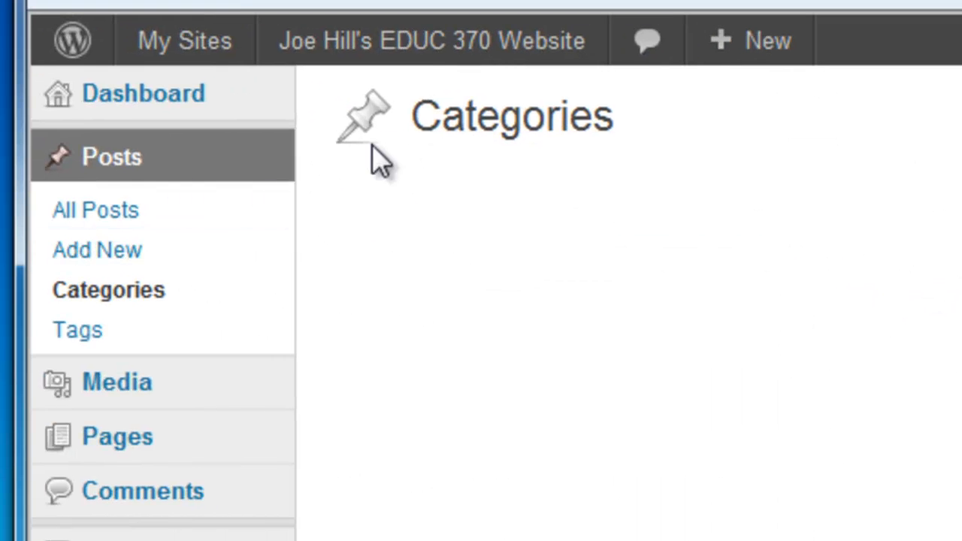
# - Publish a new post titled 'High Tech Assignment in EDUC 370' with the pasted assignment paragraph
pyautogui.click(109, 253)
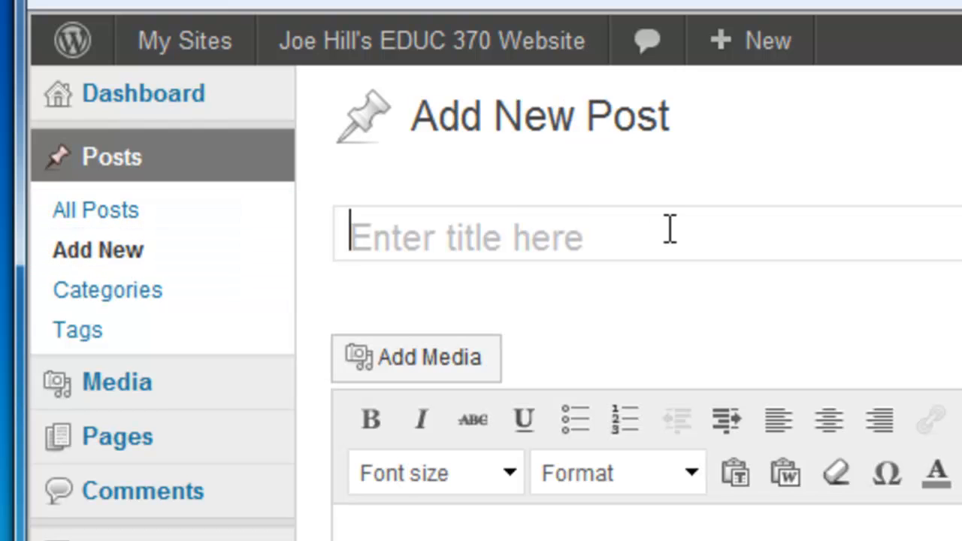
pyautogui.click(669, 230)
pyautogui.write('High Tech Assign')
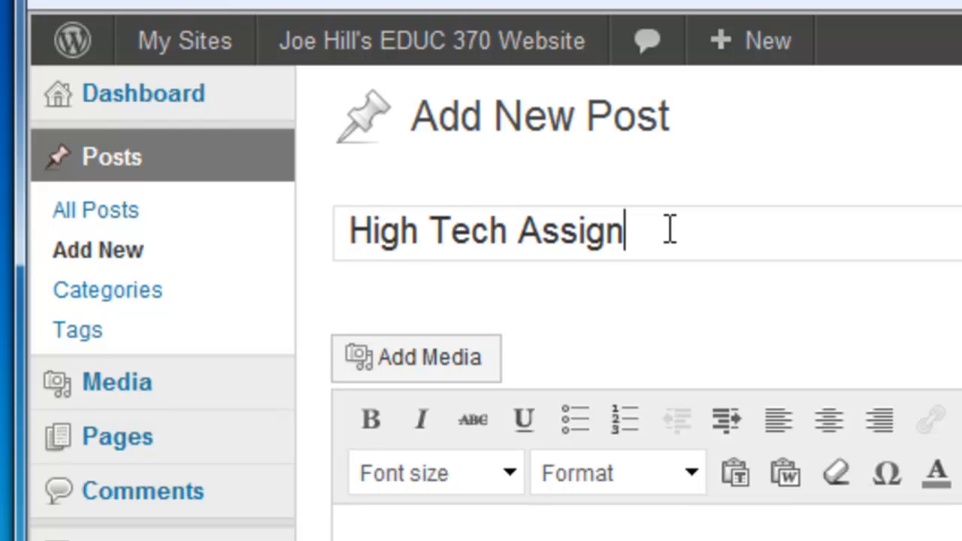
pyautogui.write('ment in ED')
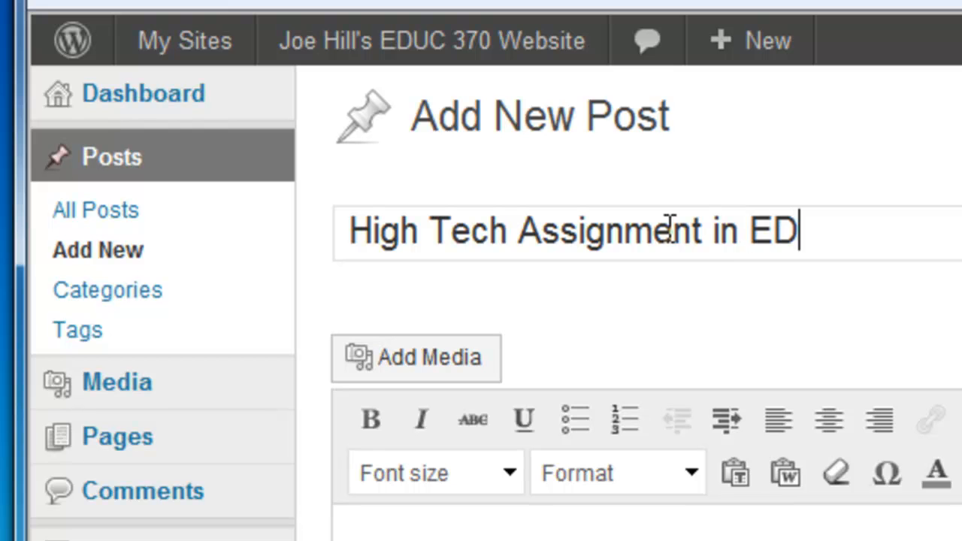
pyautogui.write('UC 37')
pyautogui.write('0')
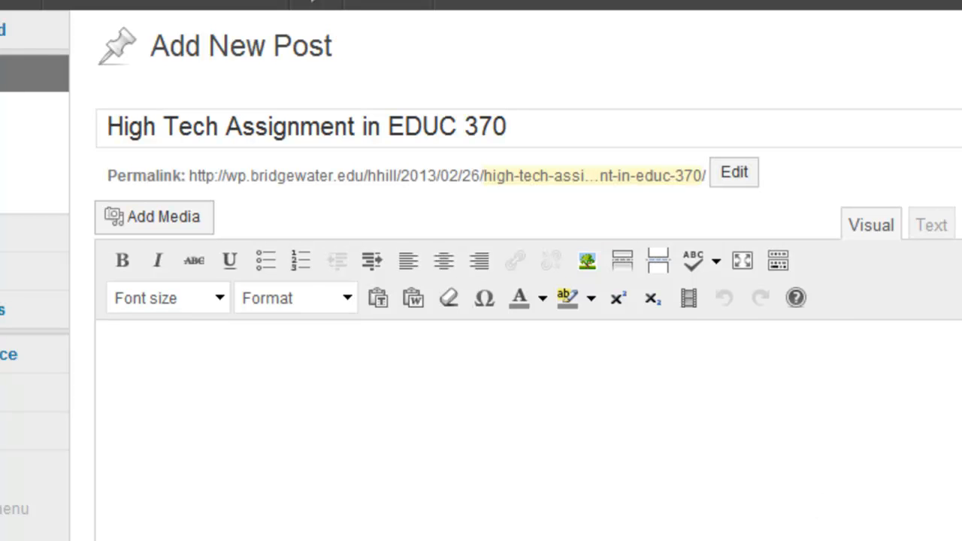
pyautogui.click(154, 354)
pyautogui.hotkey('ctrl', 'v')
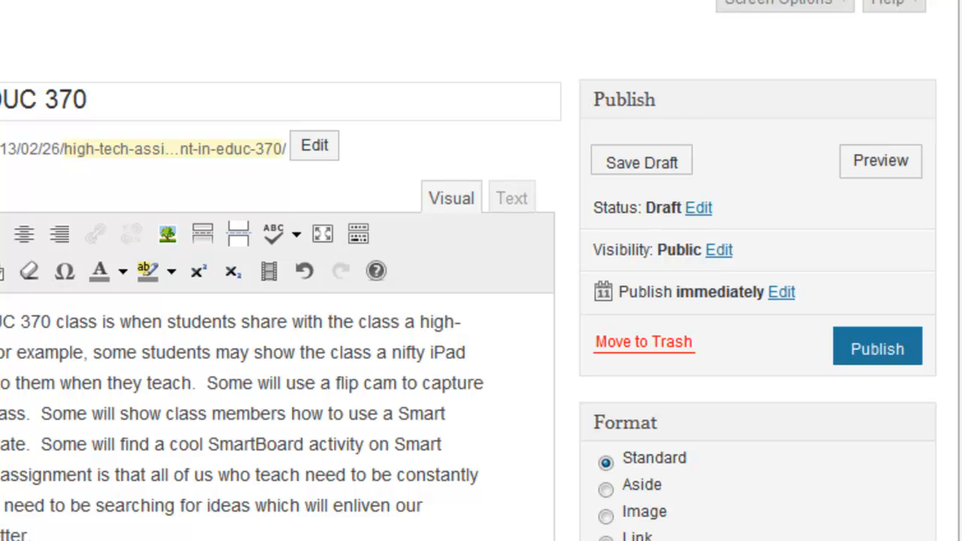
pyautogui.press('Tab')
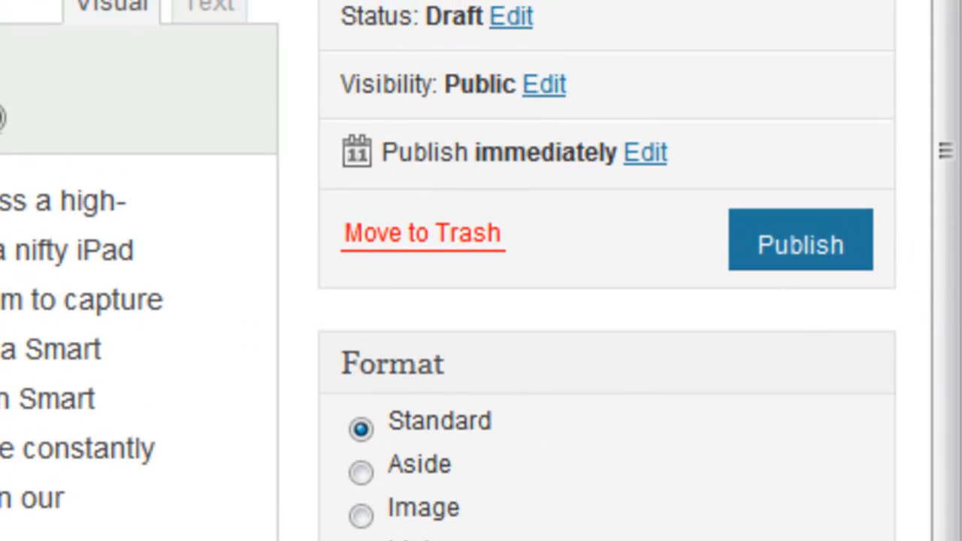
pyautogui.click(808, 239)
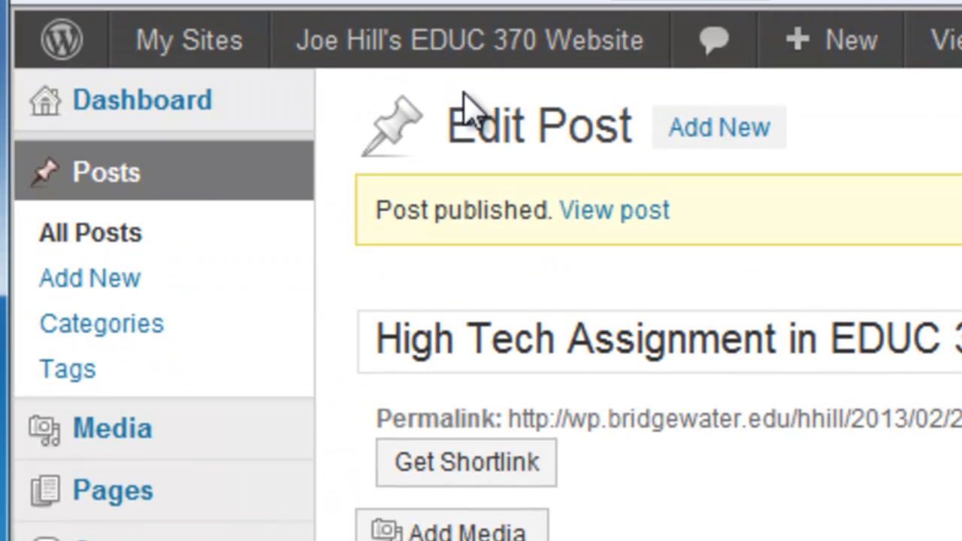
pyautogui.click(610, 211)
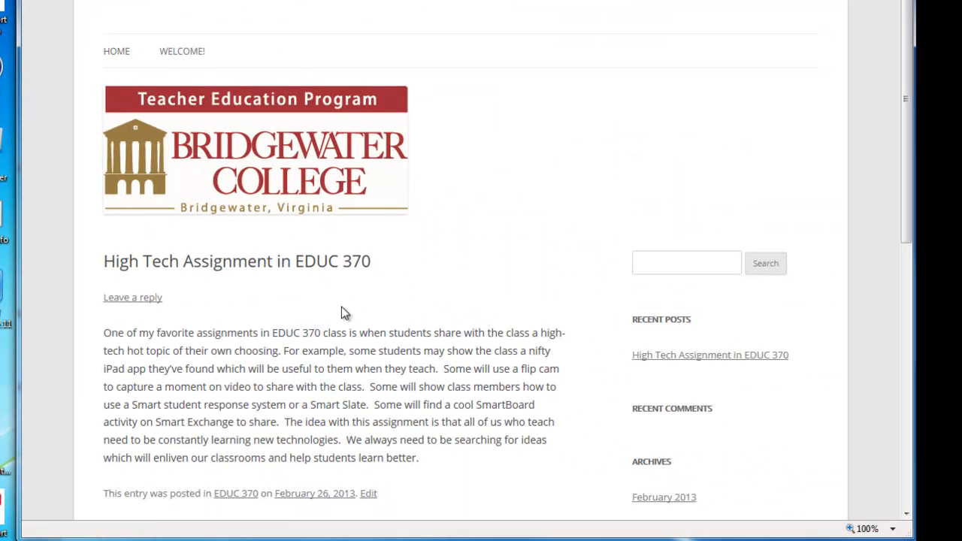
pyautogui.scroll(-1, 444, 392)
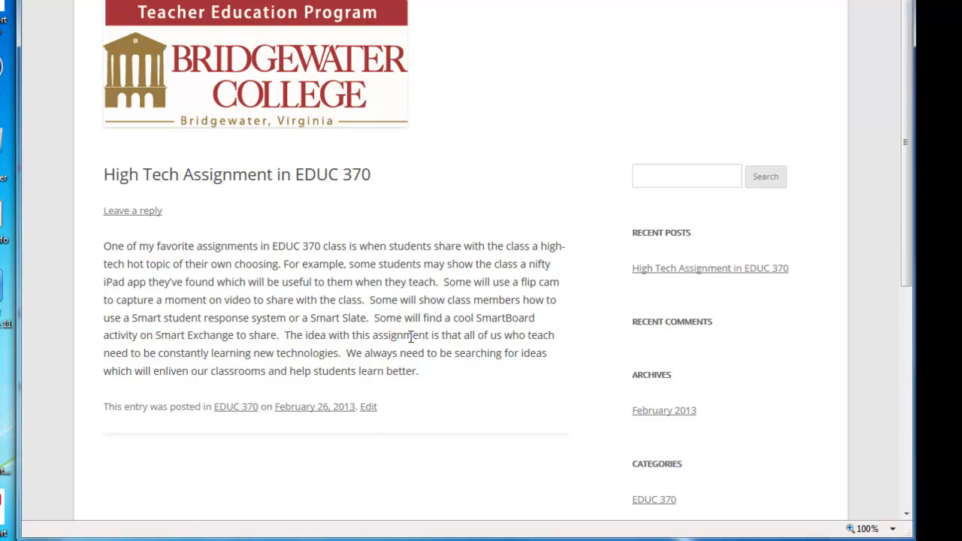
pyautogui.scroll(1, 411, 338)
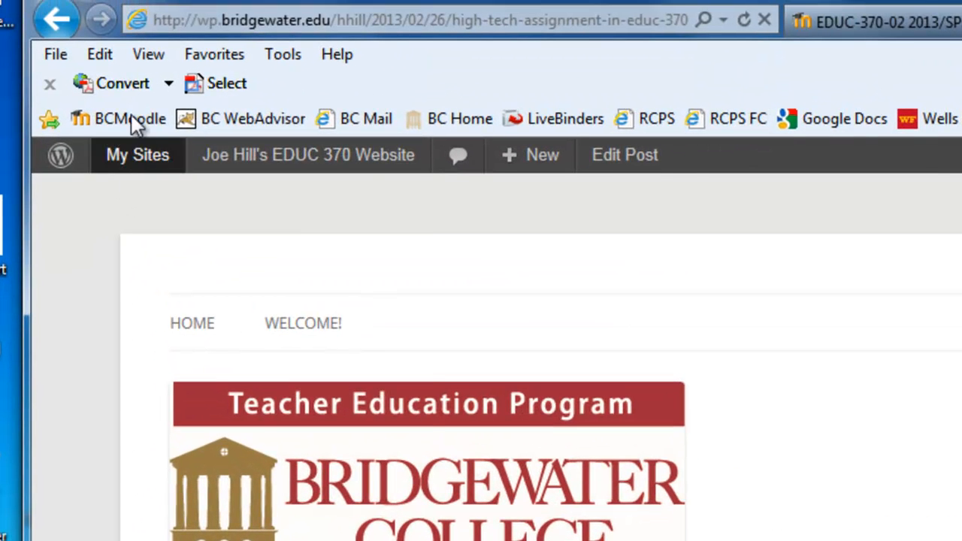
# - From the Dashboard's All Posts list, edit High Tech Assignment in EDUC 370 and open Add Media
pyautogui.moveTo(248, 155)
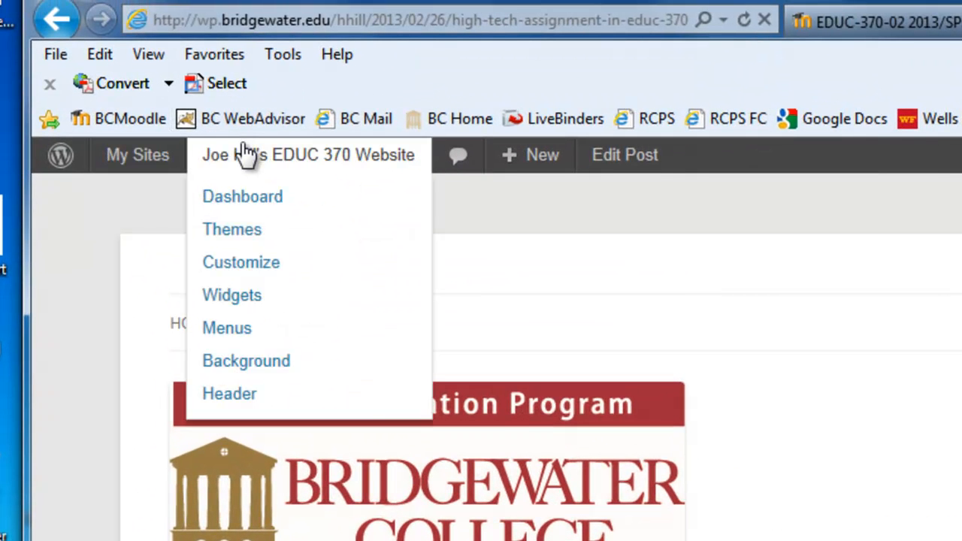
pyautogui.click(239, 197)
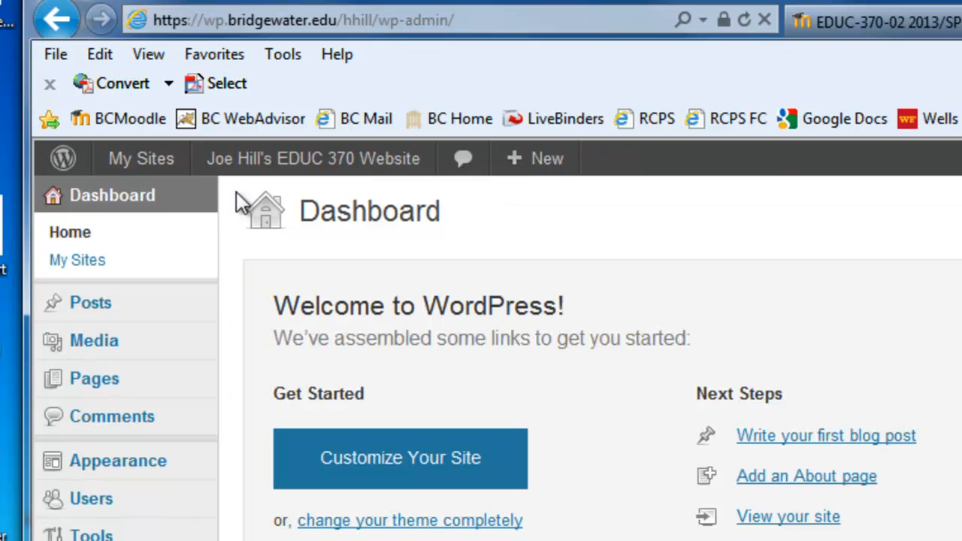
pyautogui.moveTo(82, 303)
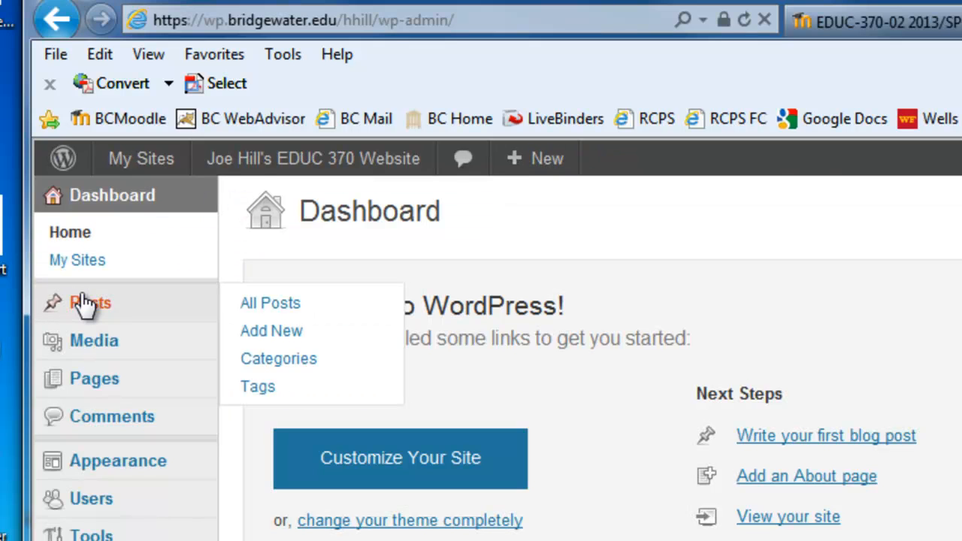
pyautogui.click(269, 303)
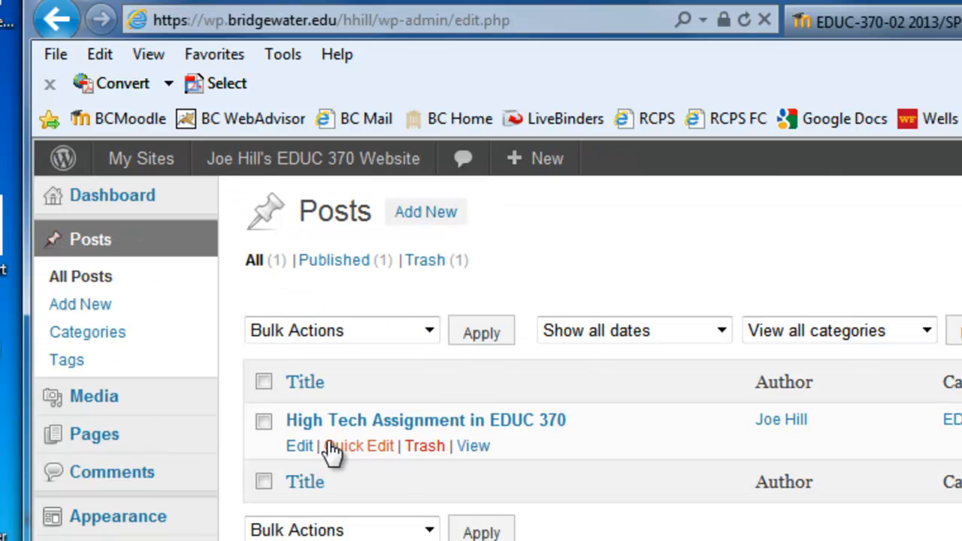
pyautogui.click(299, 447)
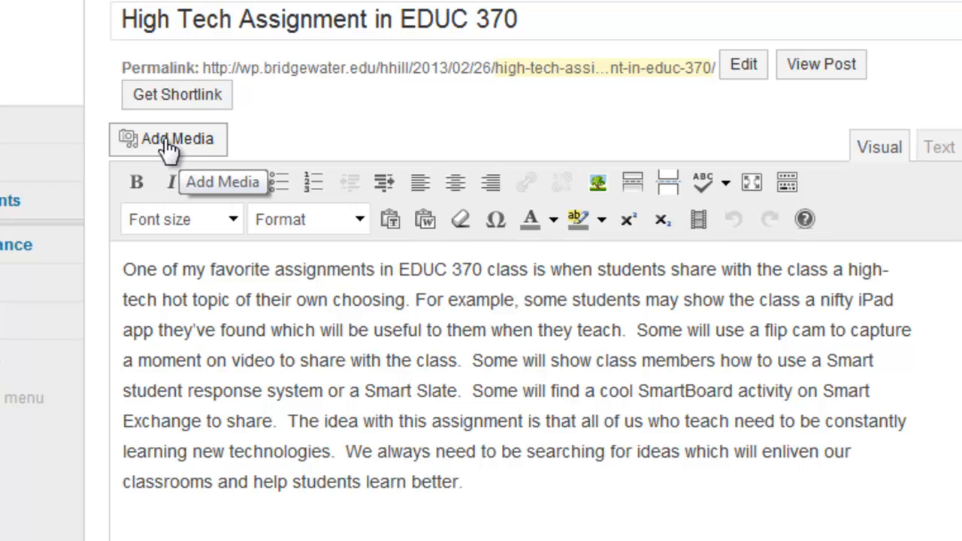
pyautogui.click(167, 147)
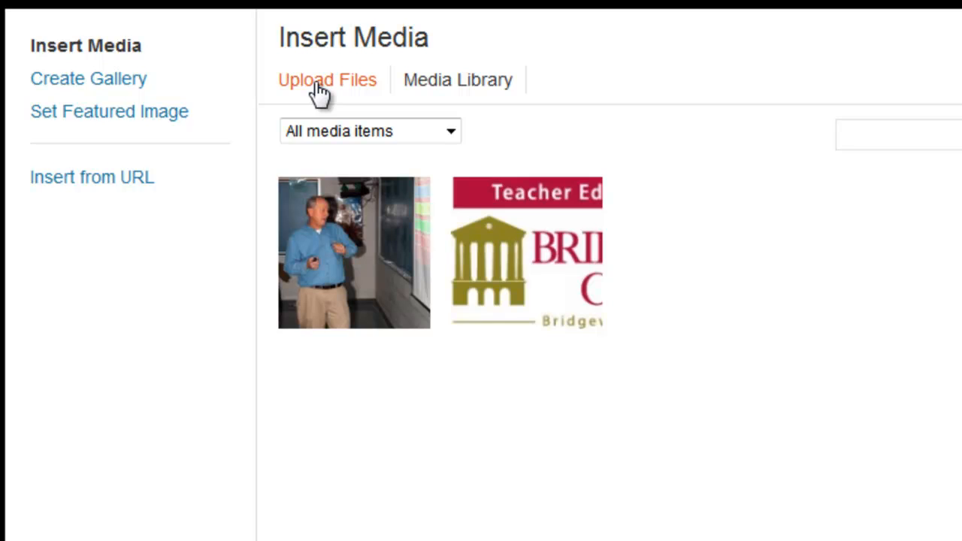
# - Upload the HillKaliadeoscope image from the Pictures folder into the Insert Media library
pyautogui.click(319, 91)
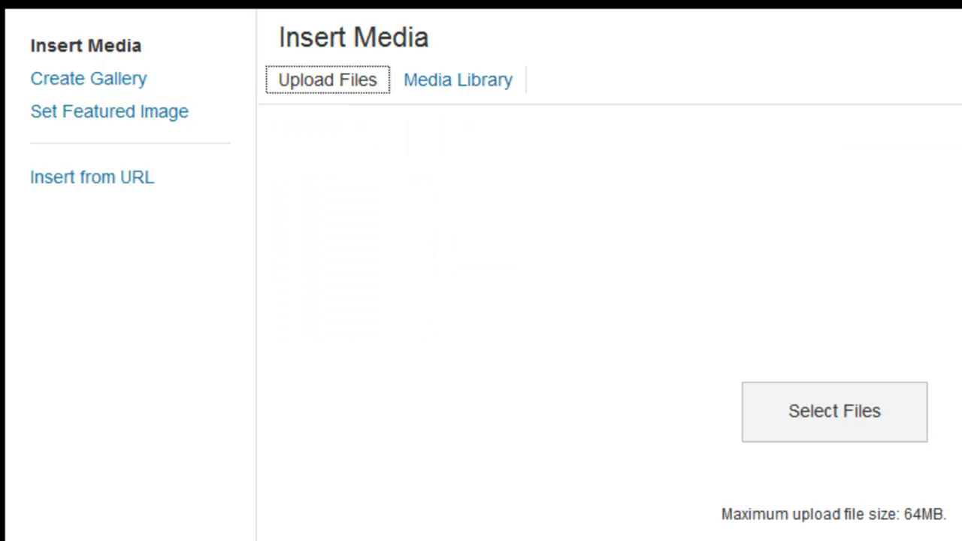
pyautogui.click(857, 413)
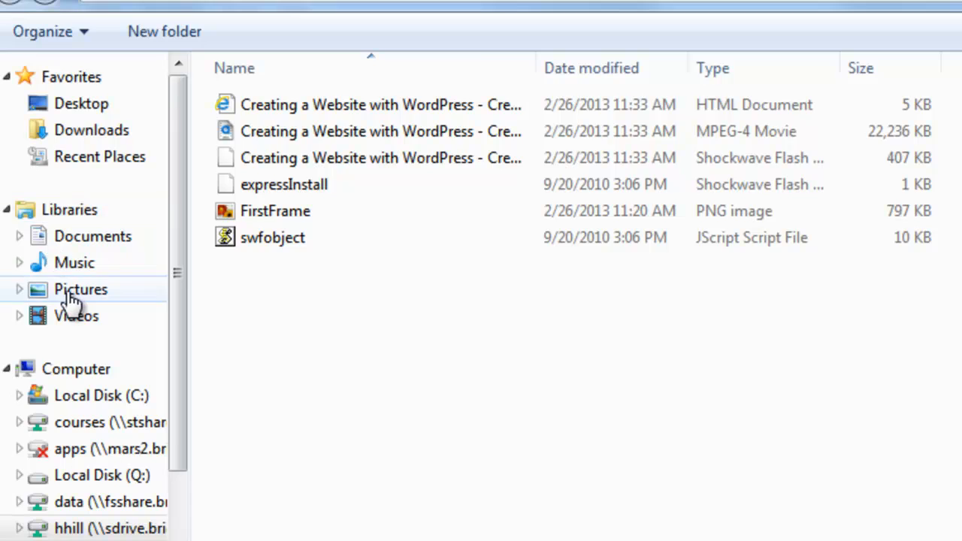
pyautogui.click(68, 273)
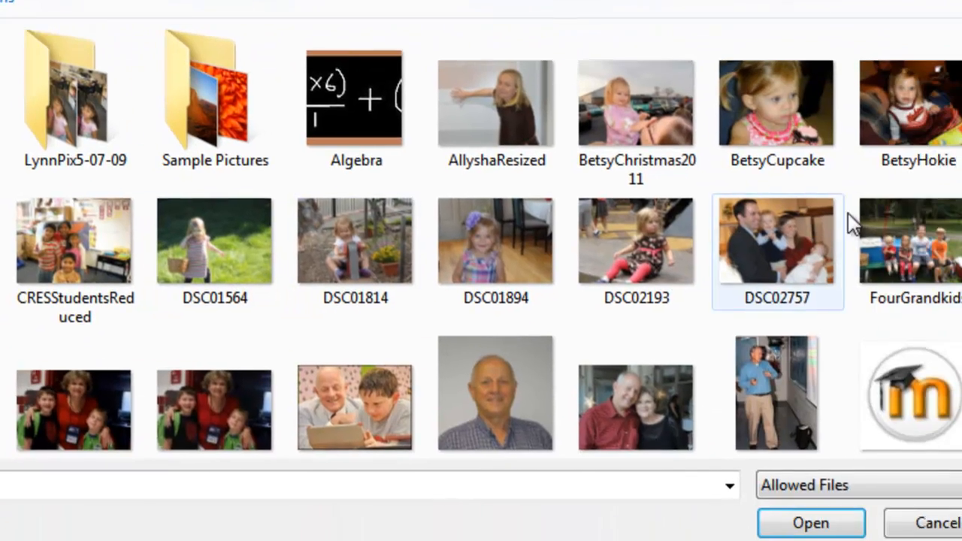
pyautogui.moveTo(927, 150); pyautogui.dragTo(932, 195)
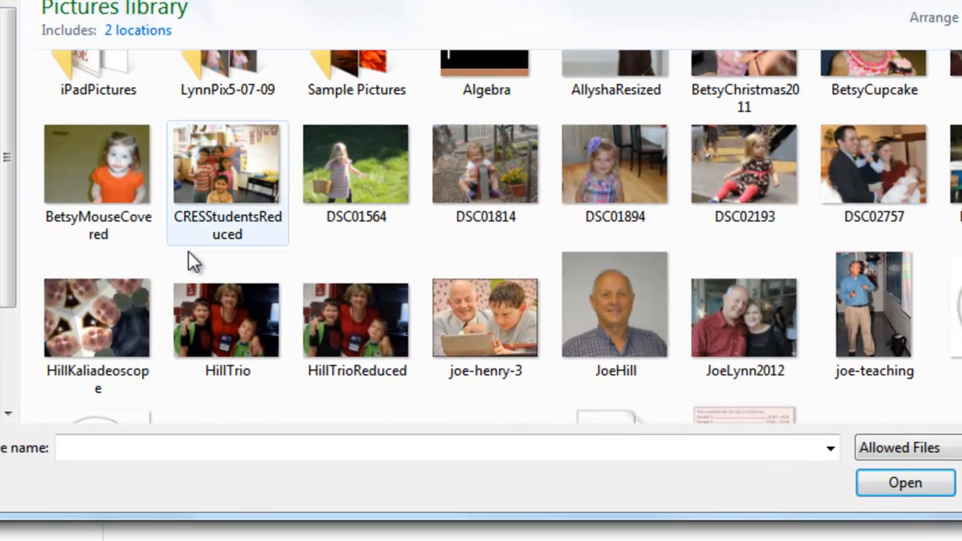
pyautogui.click(103, 314)
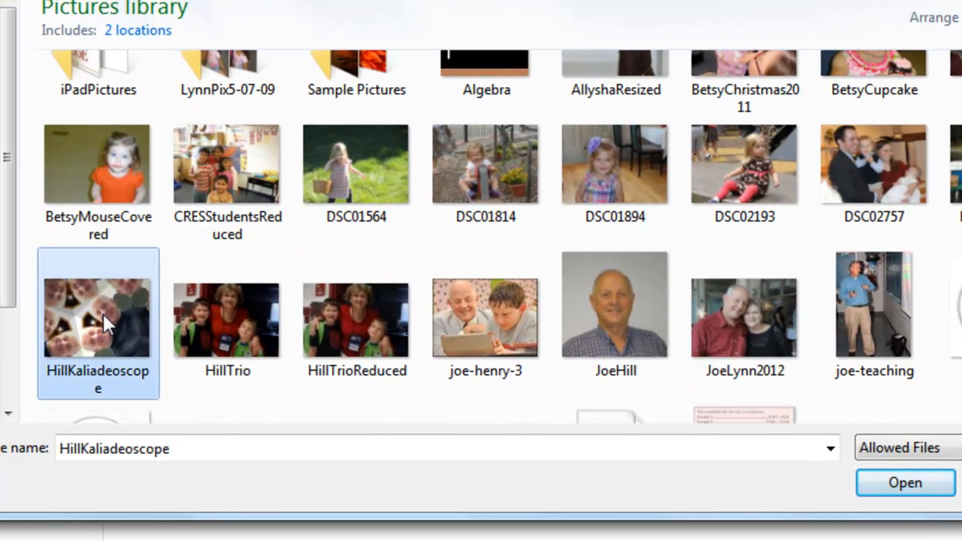
pyautogui.click(896, 483)
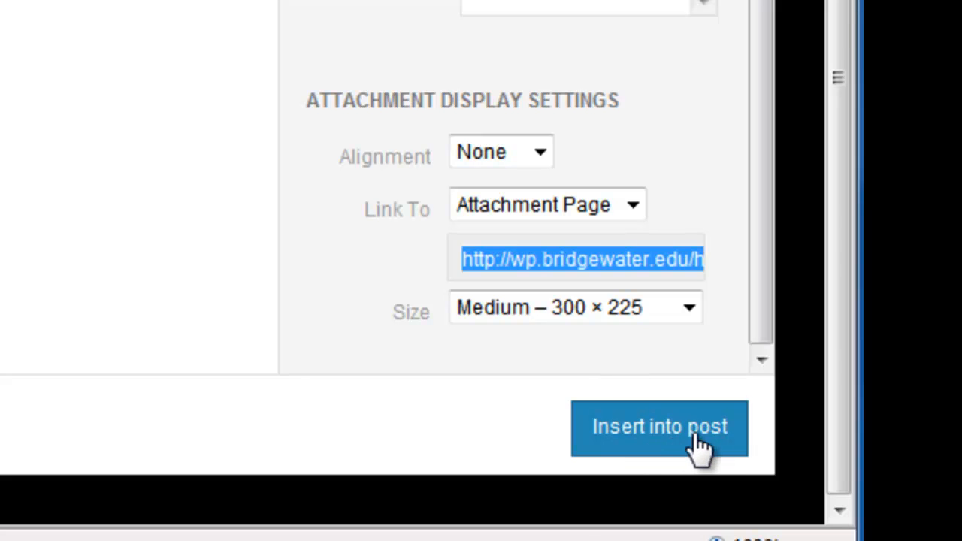
# - Insert the HillKaliadeoscope photo into the post, set its alignment to Left, and update the post
pyautogui.click(683, 440)
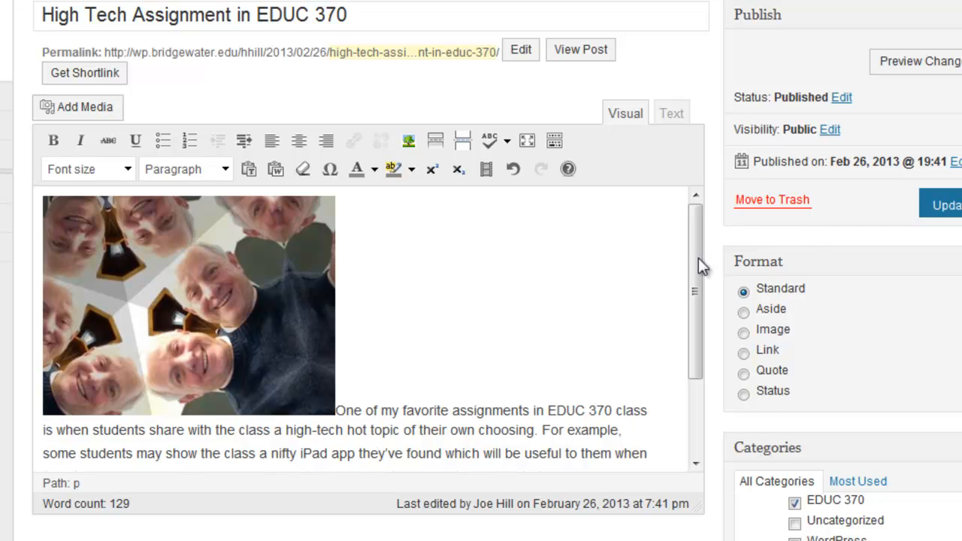
pyautogui.click(173, 311)
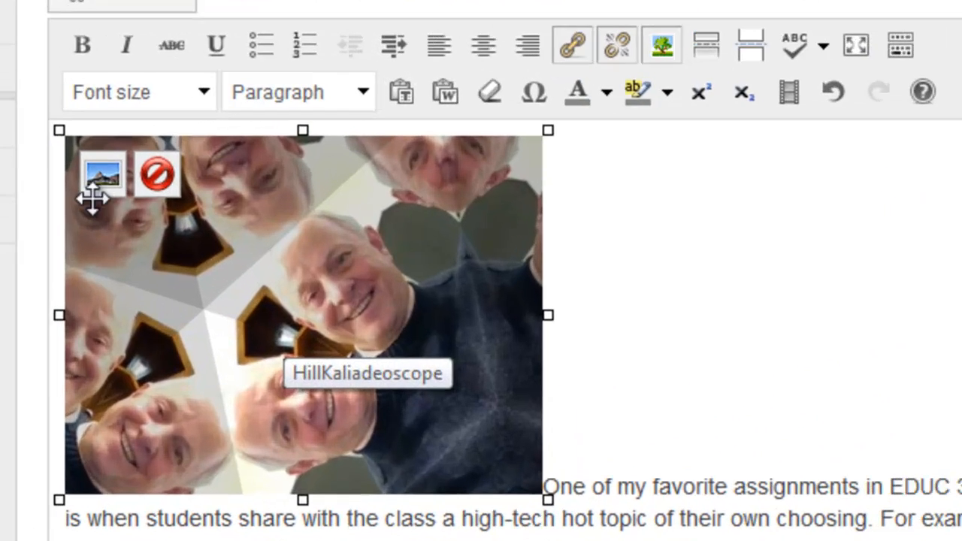
pyautogui.click(66, 224)
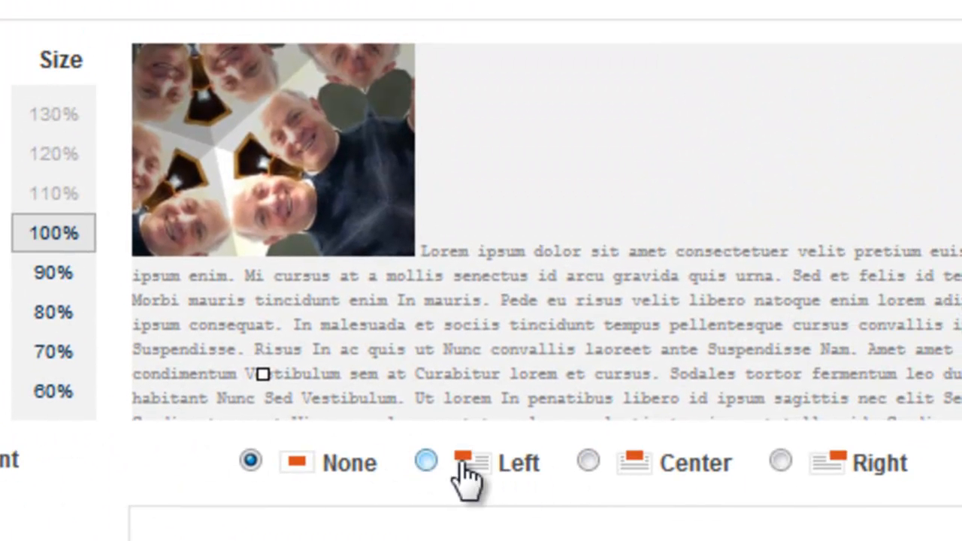
pyautogui.click(427, 462)
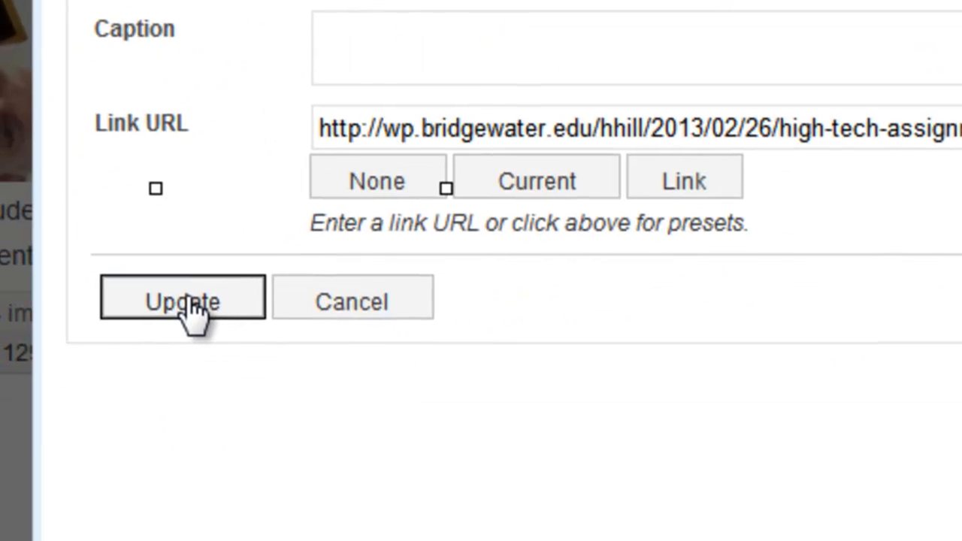
pyautogui.click(6, 540)
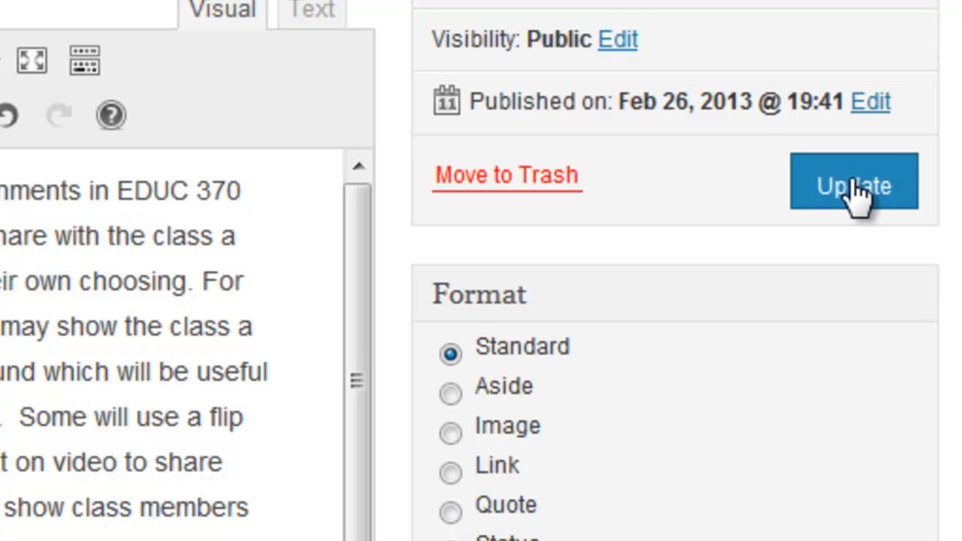
pyautogui.click(856, 194)
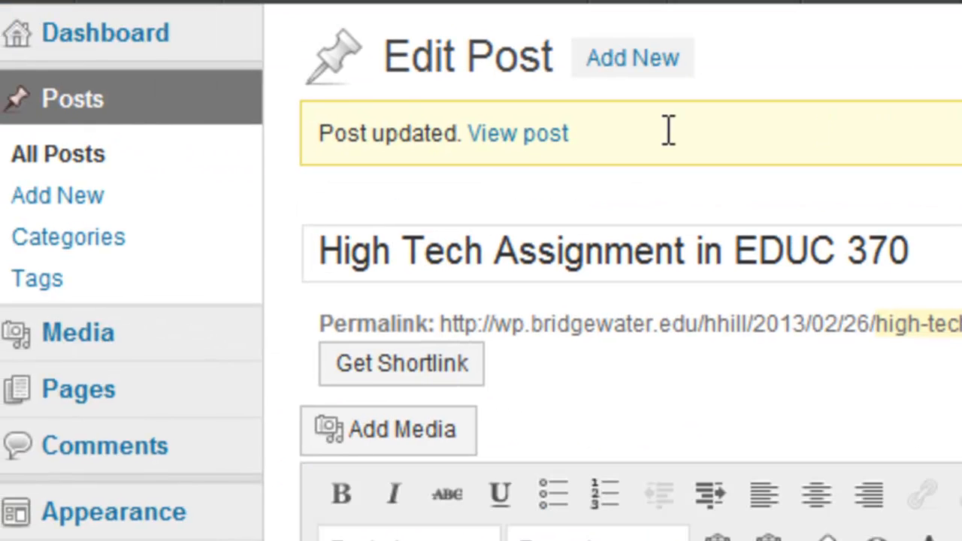
# - View the live High Tech Assignment post with its left-aligned photo, then return to the Dashboard
pyautogui.click(500, 135)
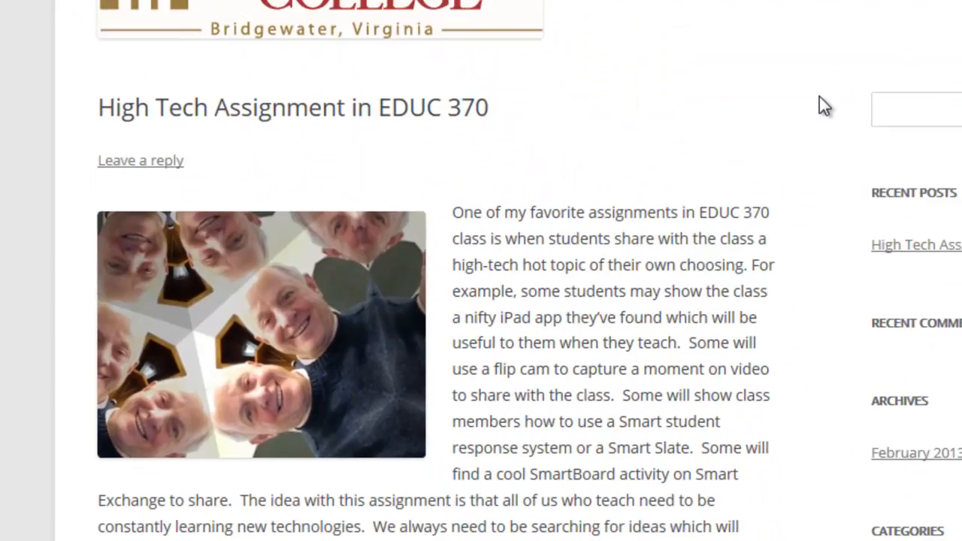
pyautogui.scroll(-5, 822, 105)
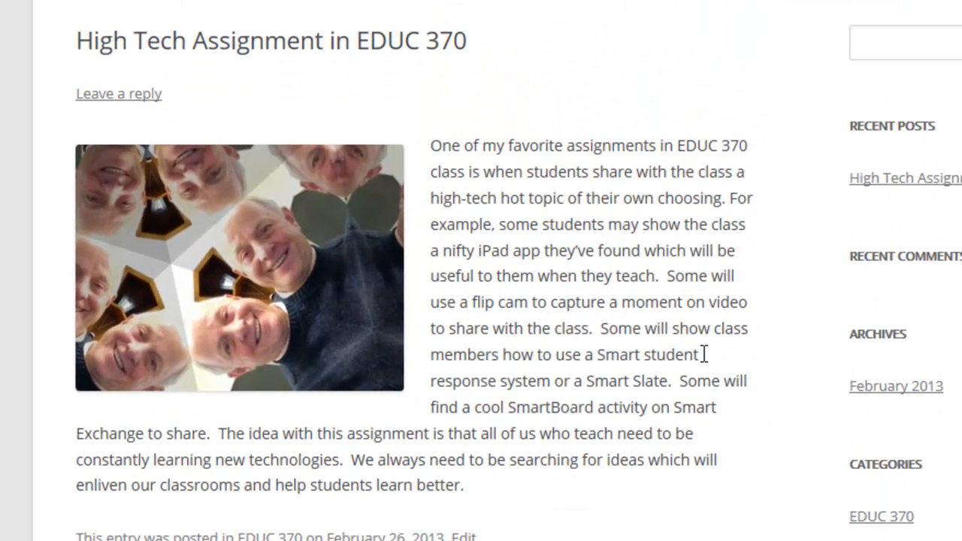
pyautogui.scroll(5, 704, 353)
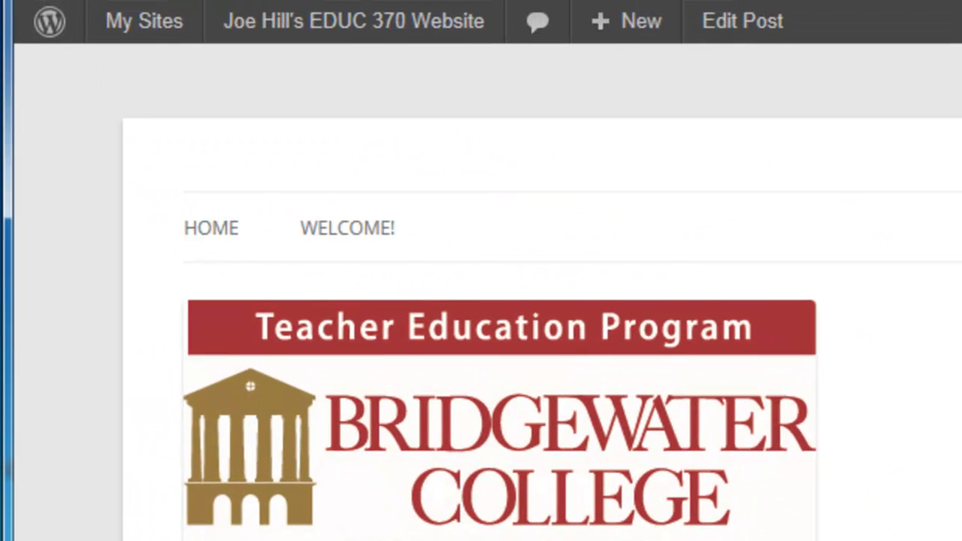
pyautogui.scroll(-5, 960, 460)
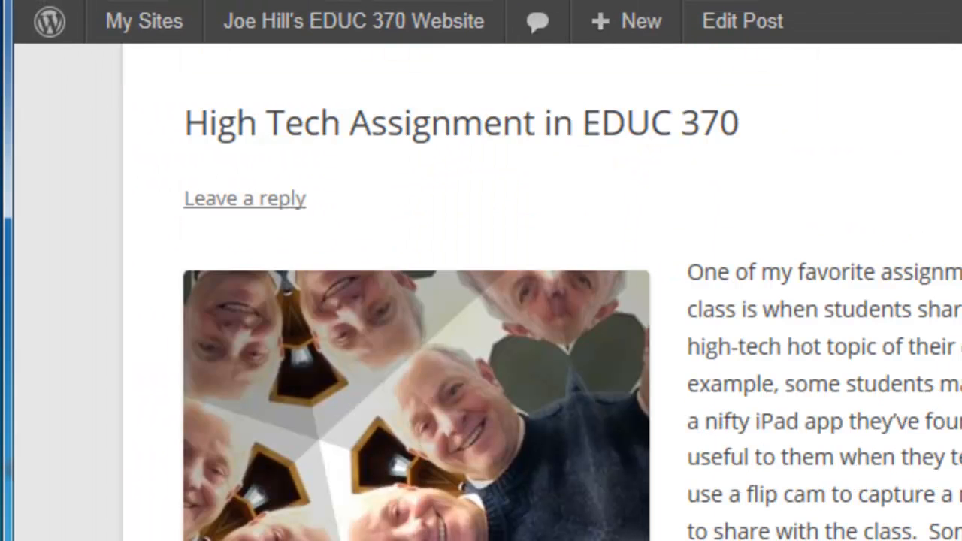
pyautogui.scroll(5, 526, 300)
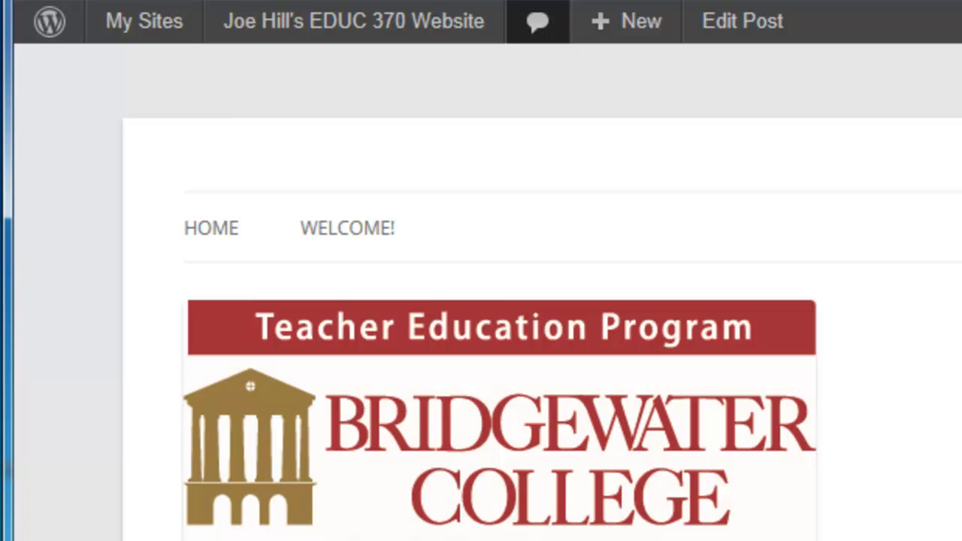
pyautogui.moveTo(290, 22)
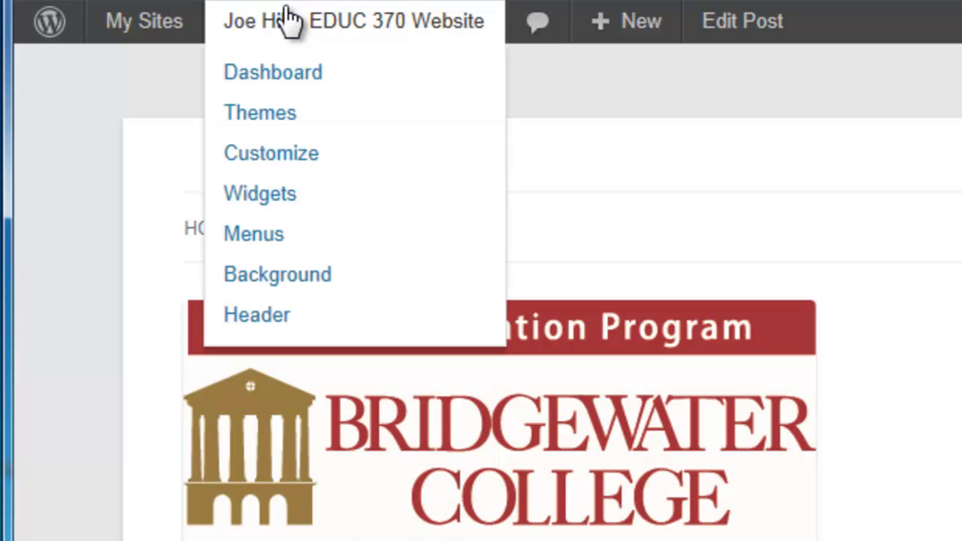
pyautogui.click(301, 82)
# - Start a new post, paste the WordPress help paragraph, and title it 'Help in WordPress'
pyautogui.moveTo(90, 210)
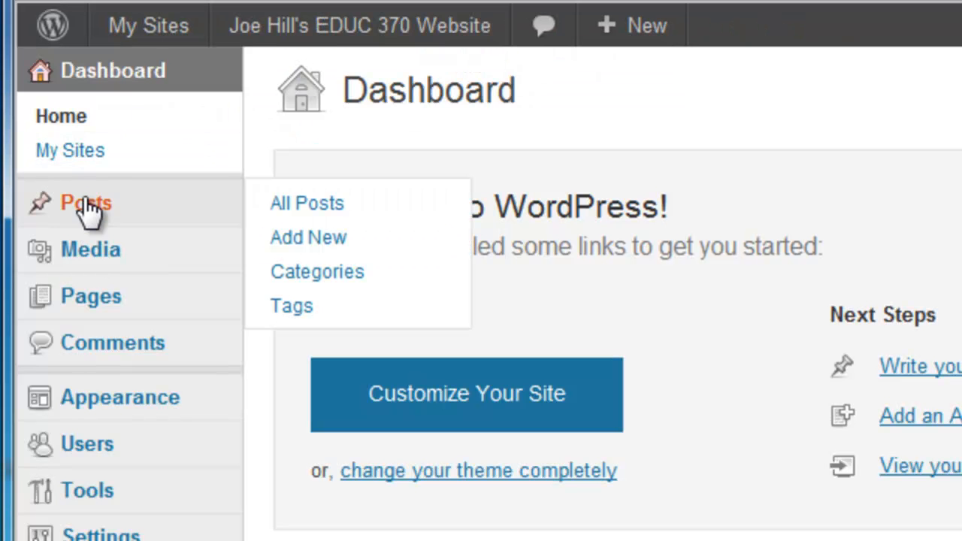
pyautogui.click(331, 239)
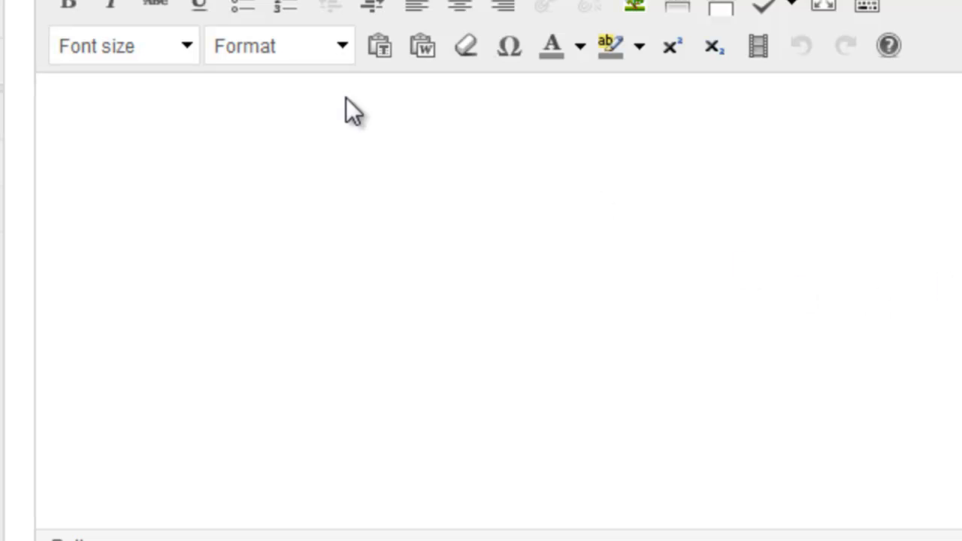
pyautogui.click(85, 118)
pyautogui.write('Did you know that you can frequently get your WordPress questions answered by clicking on the Help button in the upper right hand corner of the screen?  This link not only displays some quick information about the current screen you’ve viewing but has links to other documentation and support forums that can answer your questions for you.')
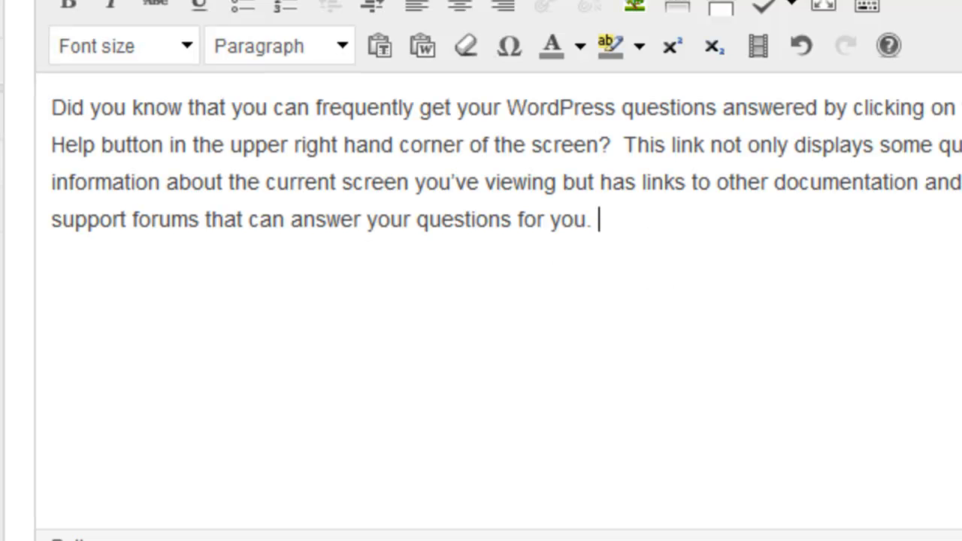
pyautogui.click(248, 137)
pyautogui.write('Help in Wo')
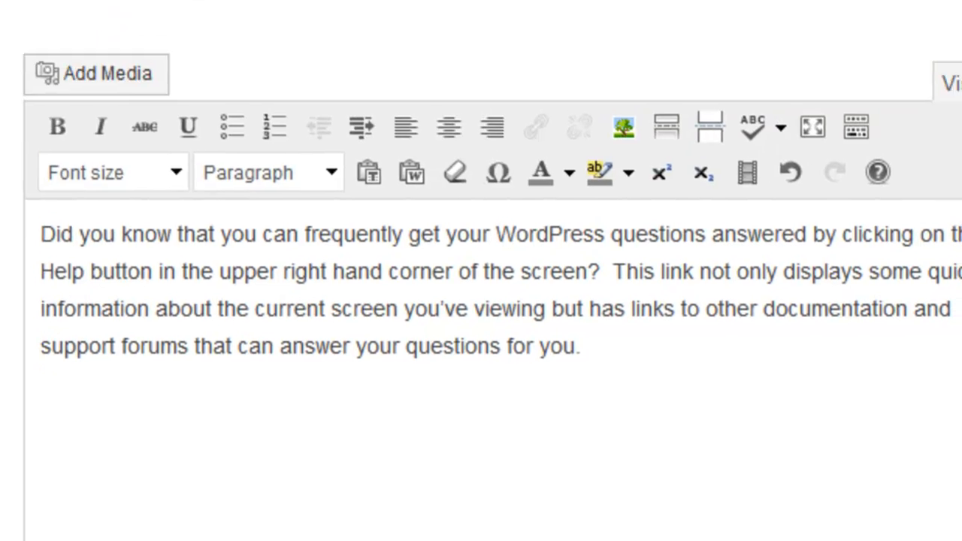
pyautogui.write('rdPress')
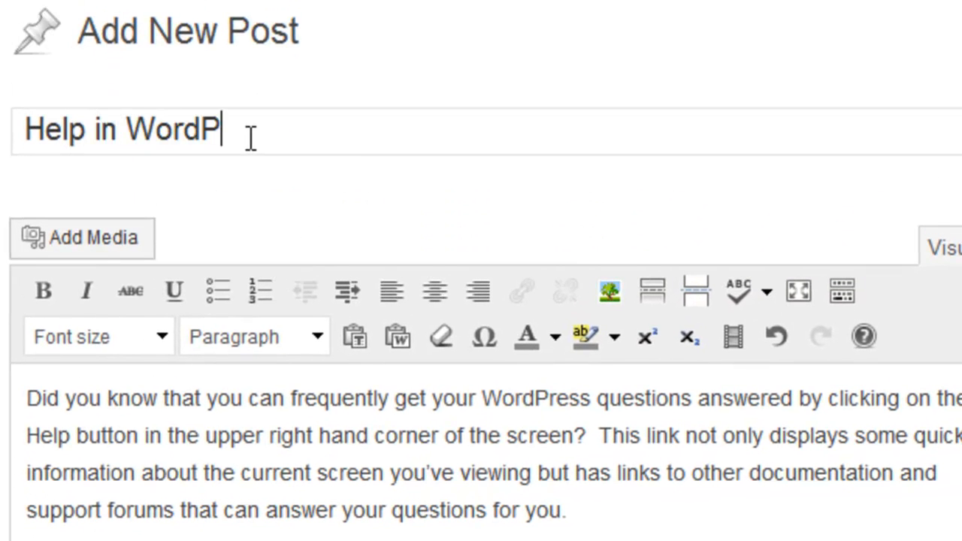
pyautogui.click(616, 526)
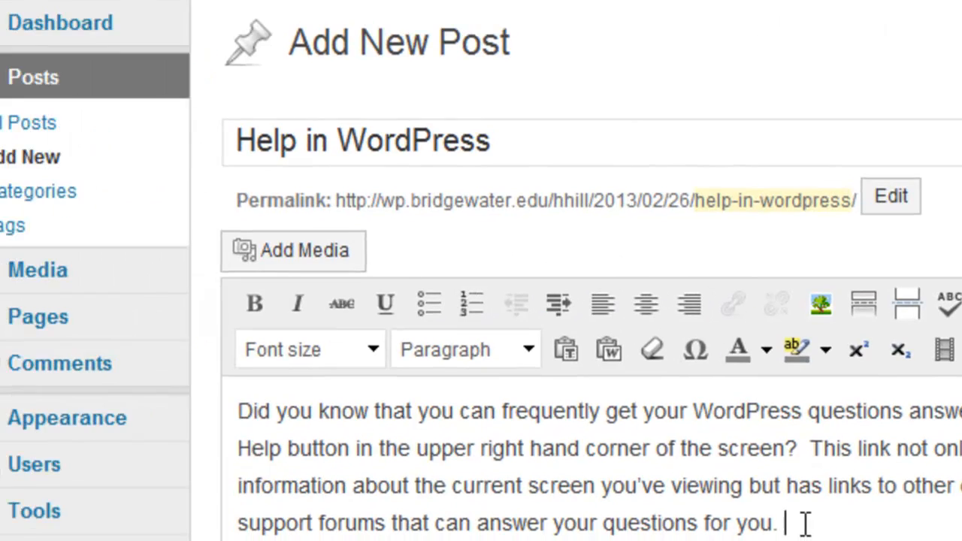
# - Upload the WordPressHelp screenshot from the computer and insert it into the Help in WordPress post
pyautogui.click(312, 254)
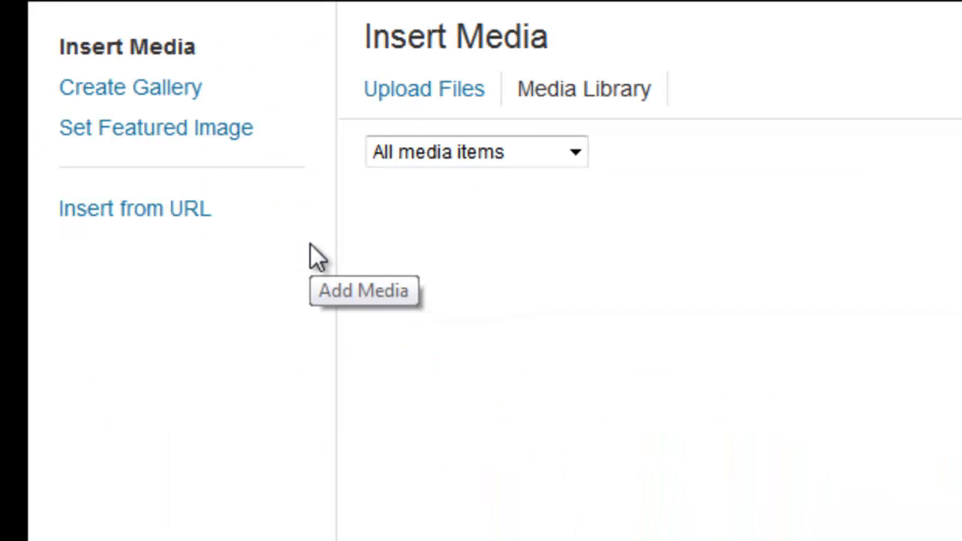
pyautogui.click(404, 89)
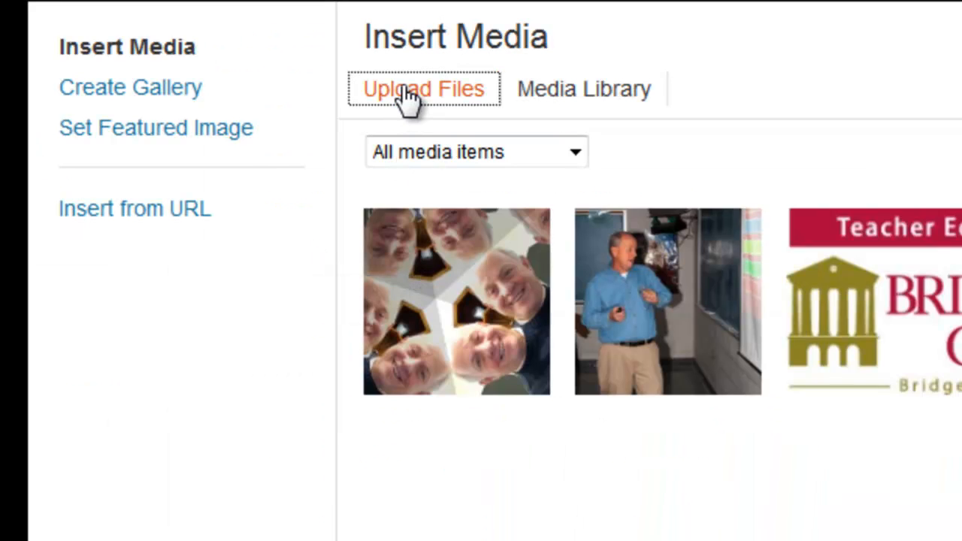
pyautogui.click(889, 490)
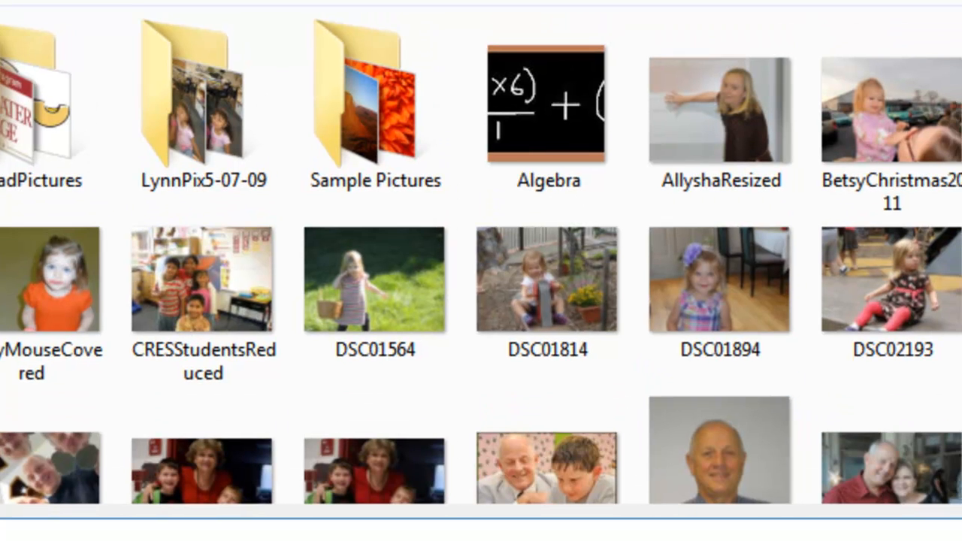
pyautogui.scroll(-4, 635, 57)
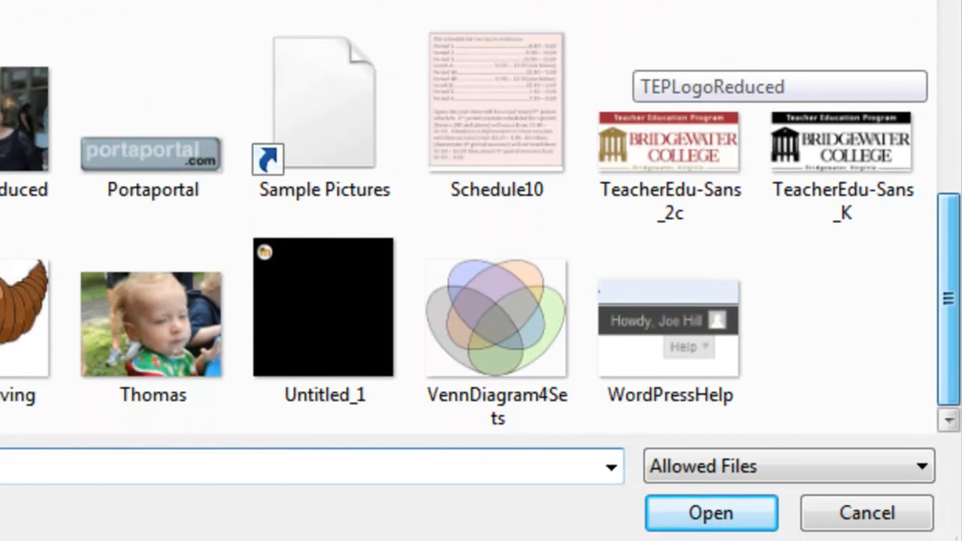
pyautogui.click(660, 335)
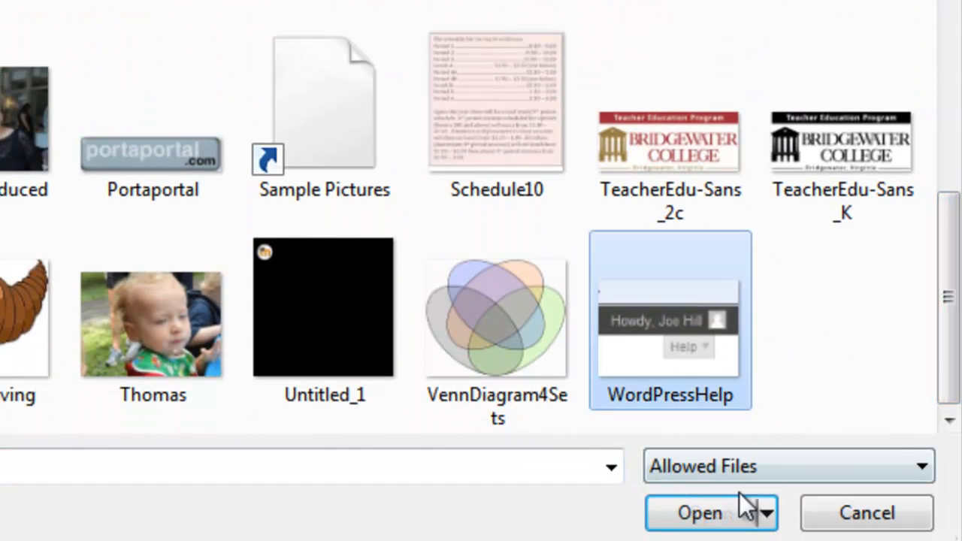
pyautogui.click(711, 523)
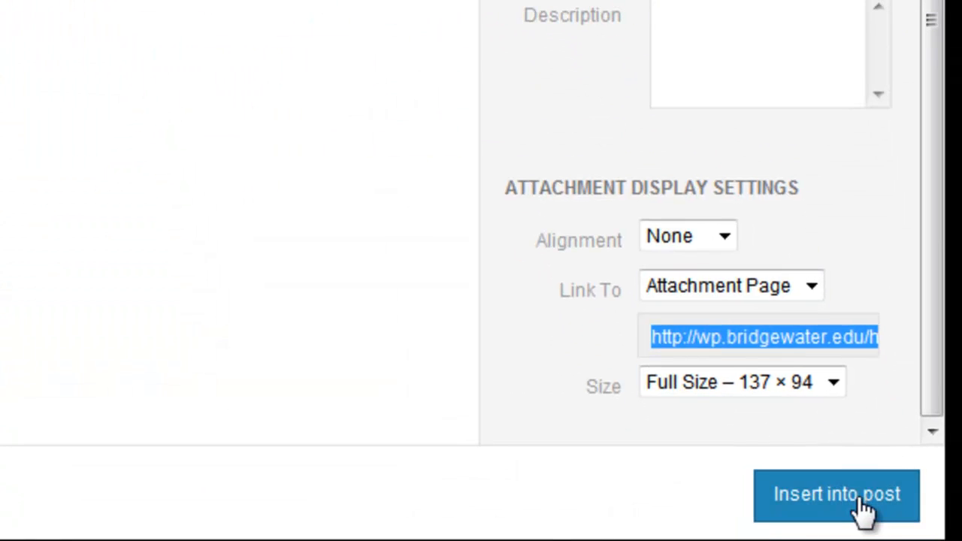
pyautogui.click(864, 501)
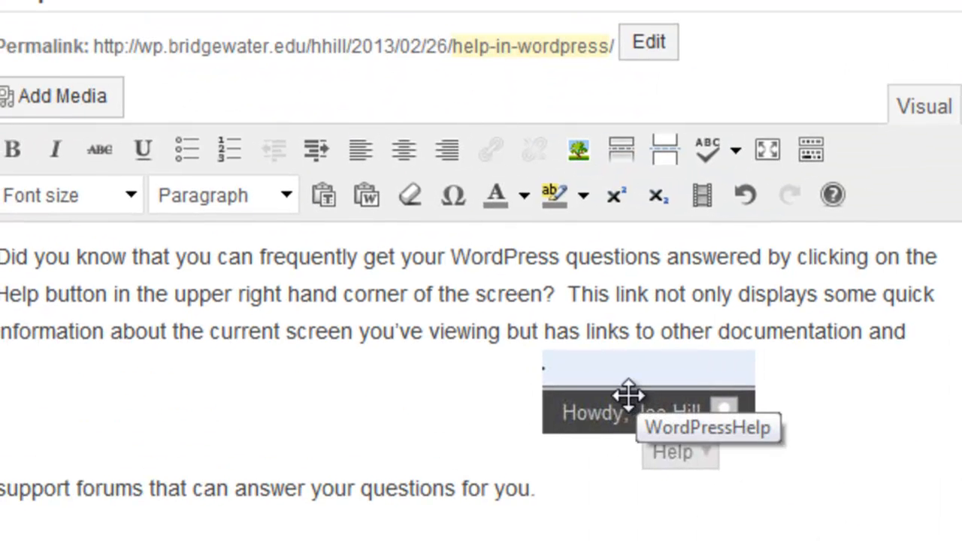
# - Set the WordPressHelp screenshot's alignment to Right in its image settings
pyautogui.click(628, 396)
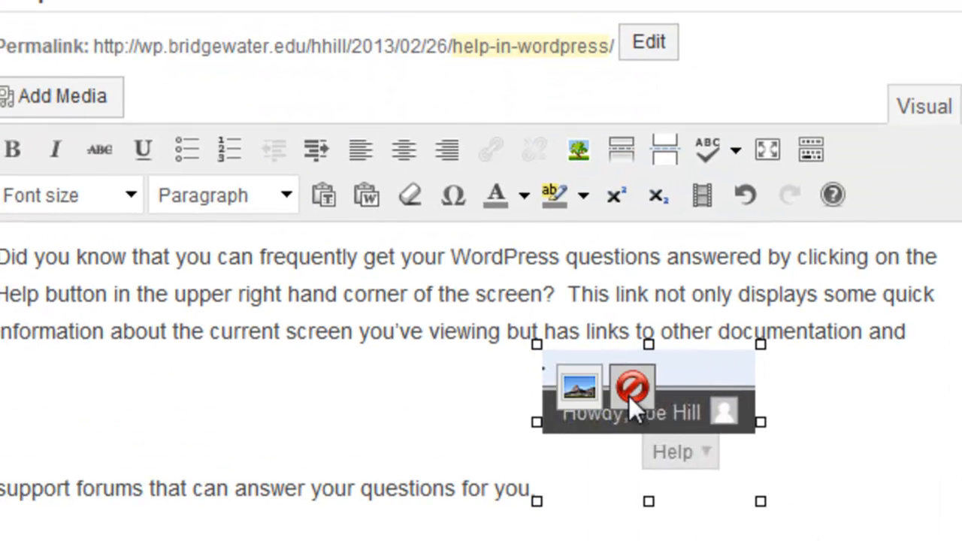
pyautogui.click(574, 388)
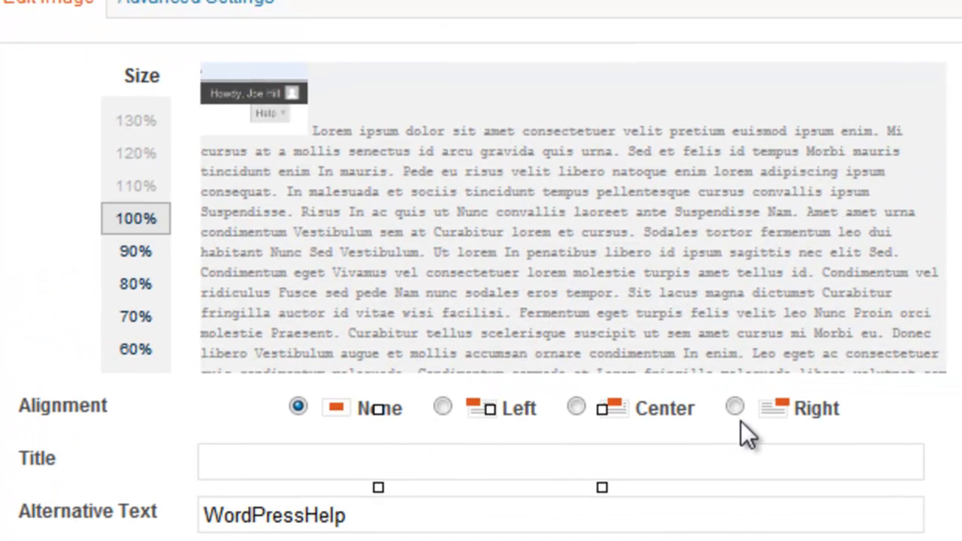
pyautogui.click(735, 407)
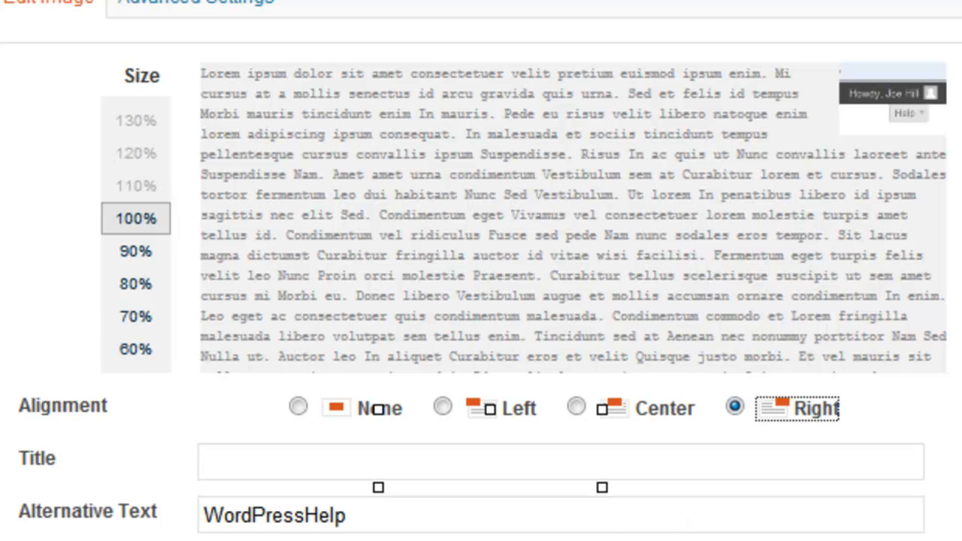
pyautogui.press('Return')
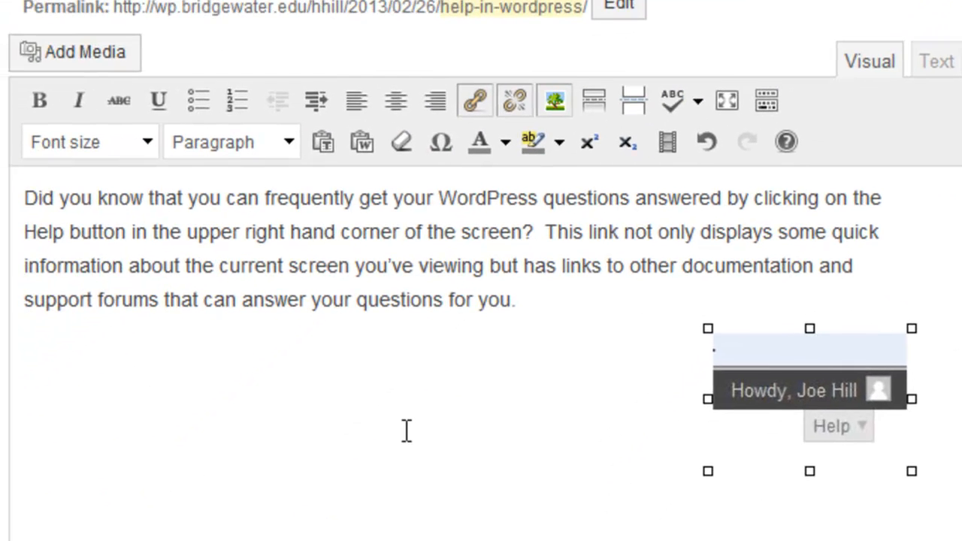
# - Drag the screenshot up beside the help paragraph so the text wraps around it
pyautogui.click(361, 441)
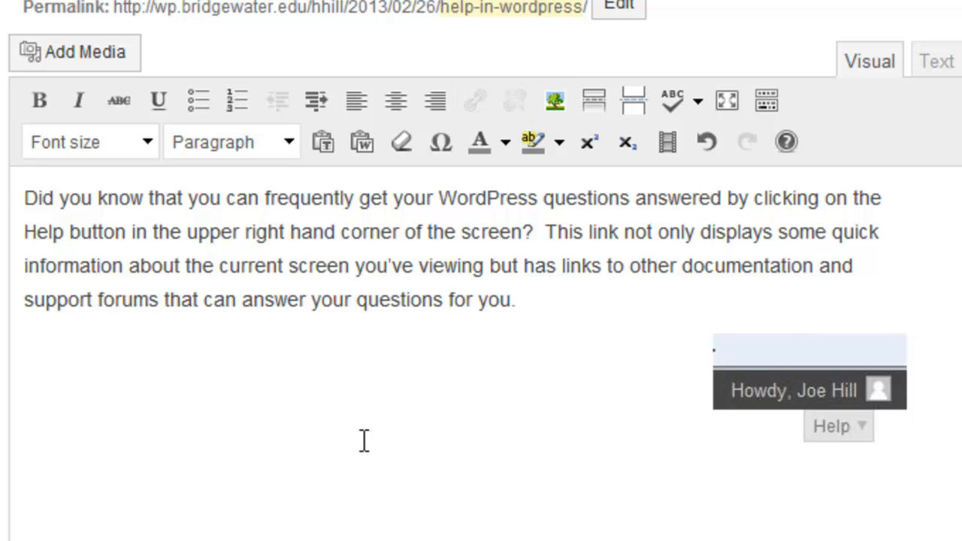
pyautogui.click(819, 370)
pyautogui.moveTo(819, 370); pyautogui.dragTo(793, 280)
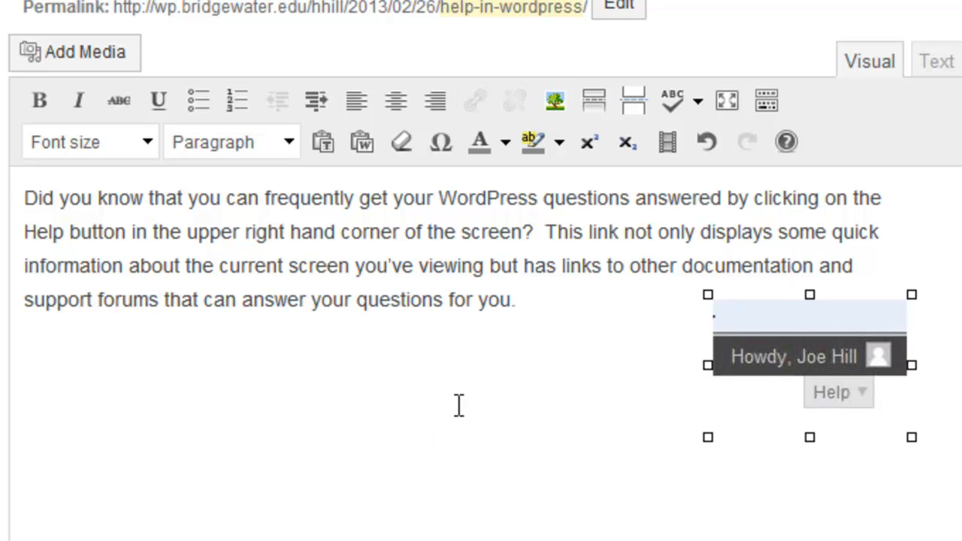
pyautogui.moveTo(852, 339); pyautogui.dragTo(822, 248)
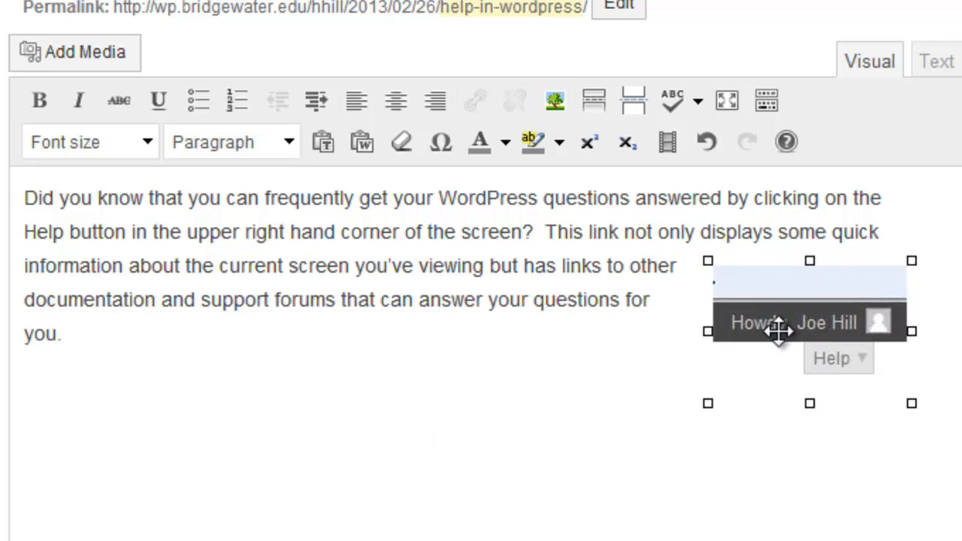
pyautogui.moveTo(818, 350); pyautogui.dragTo(822, 249)
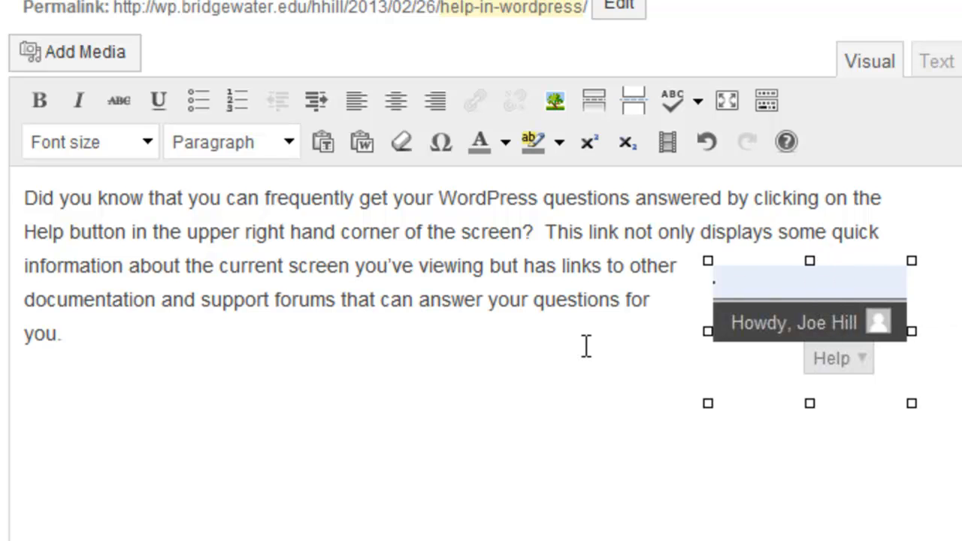
pyautogui.click(262, 431)
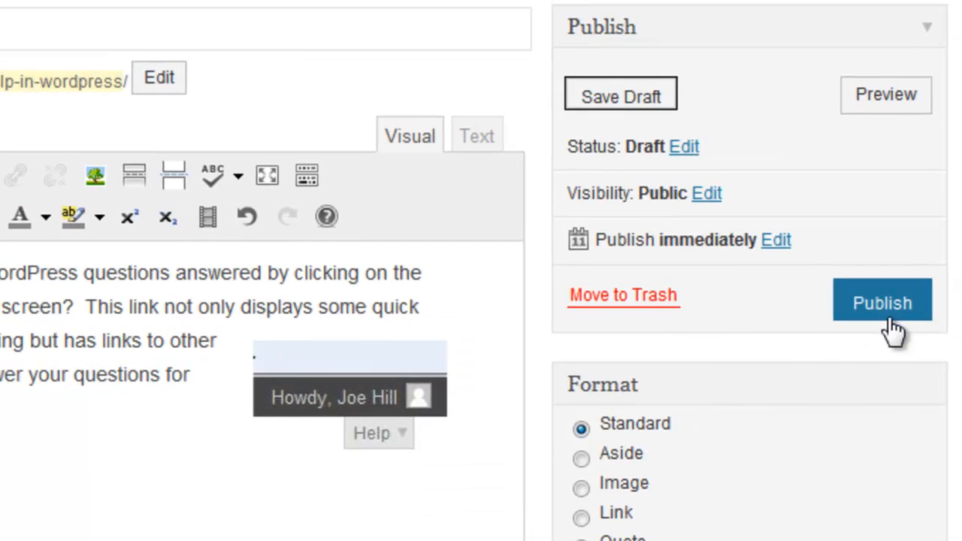
# - Publish the Help in WordPress post and view it on the live site
pyautogui.click(886, 299)
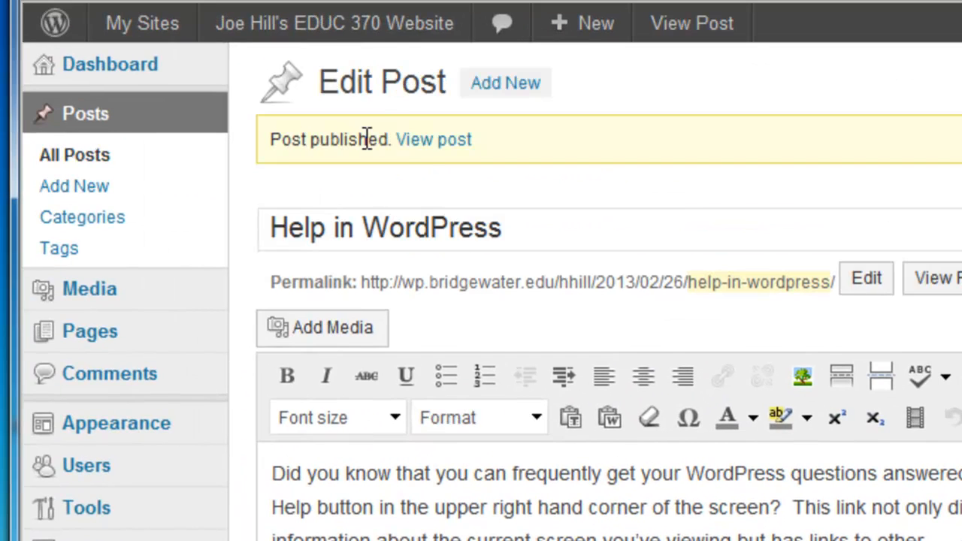
pyautogui.click(436, 140)
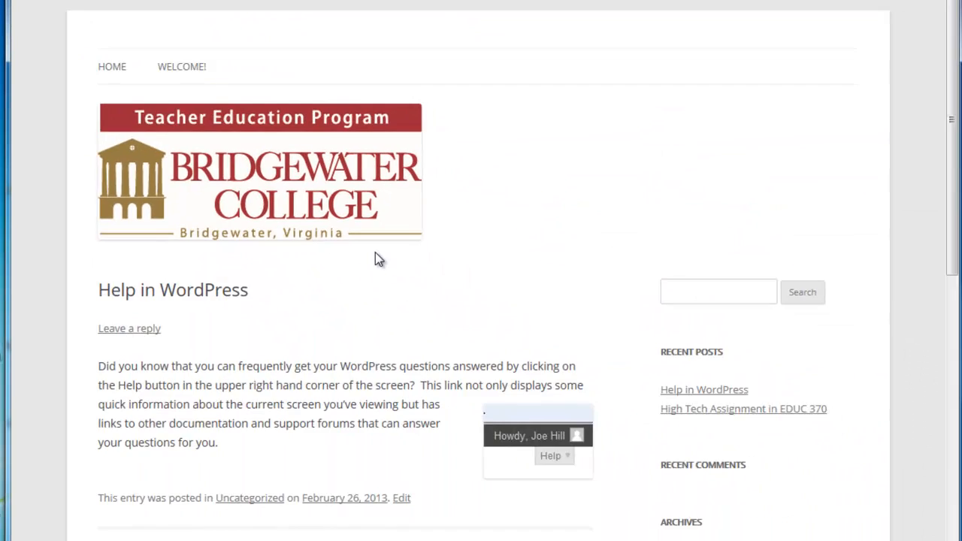
pyautogui.scroll(-1, 566, 436)
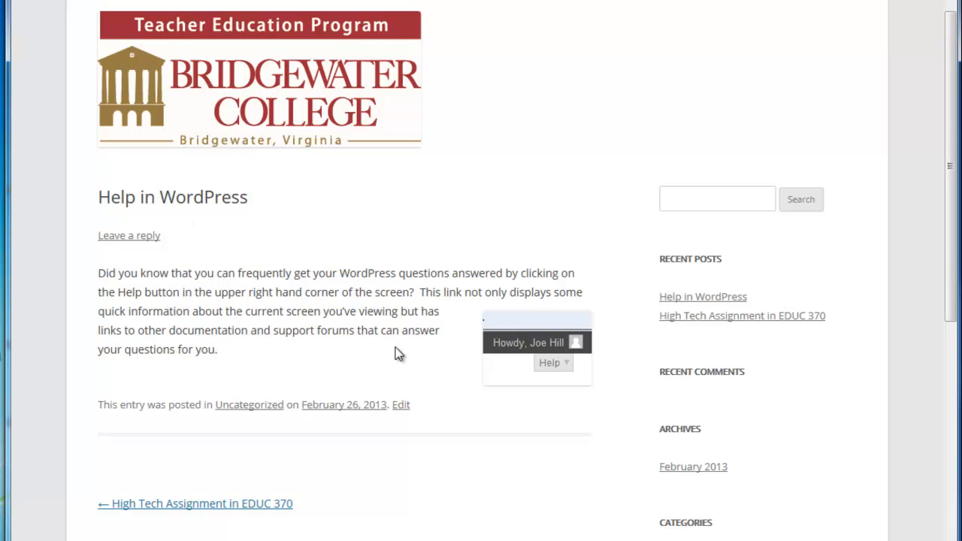
pyautogui.scroll(1, 398, 353)
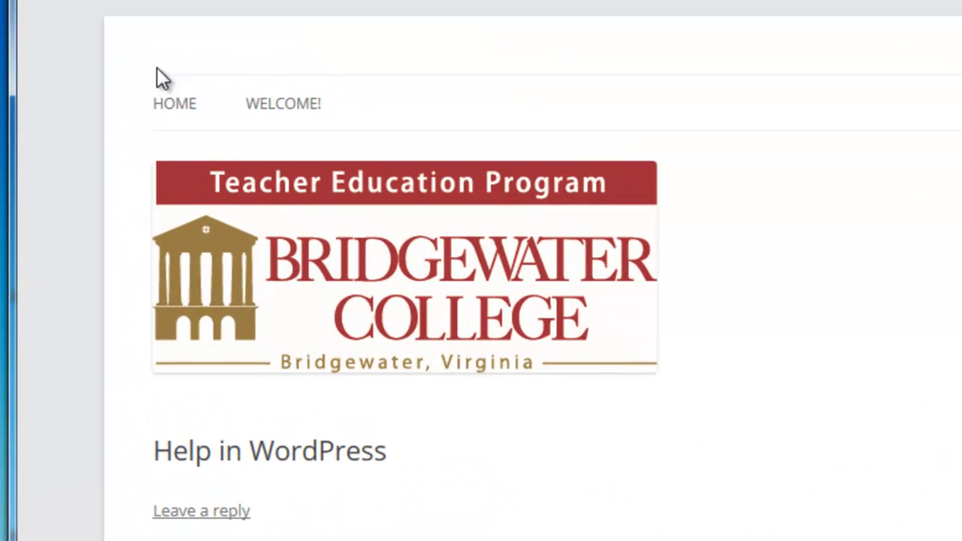
# - Go to the site's HOME page and scroll through the listed posts
pyautogui.click(174, 105)
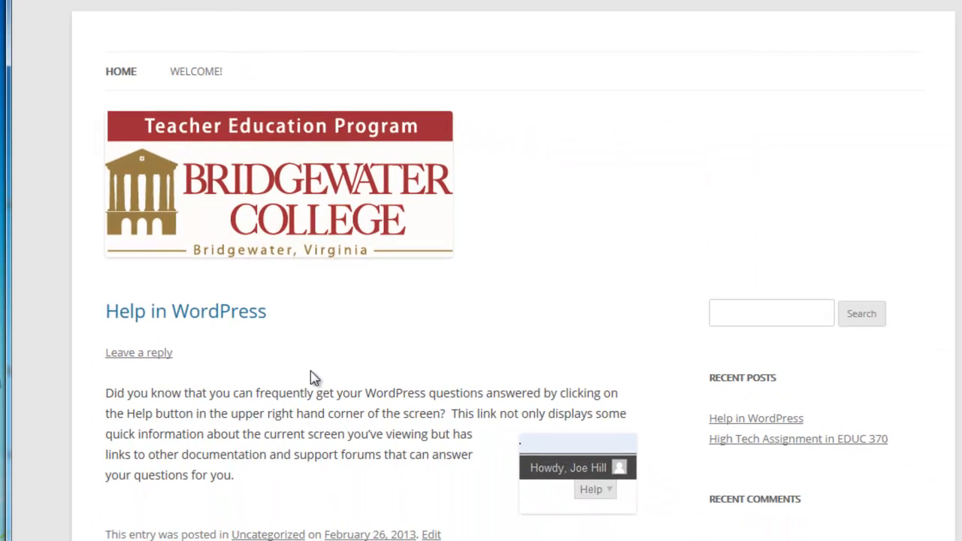
pyautogui.scroll(-5, 297, 391)
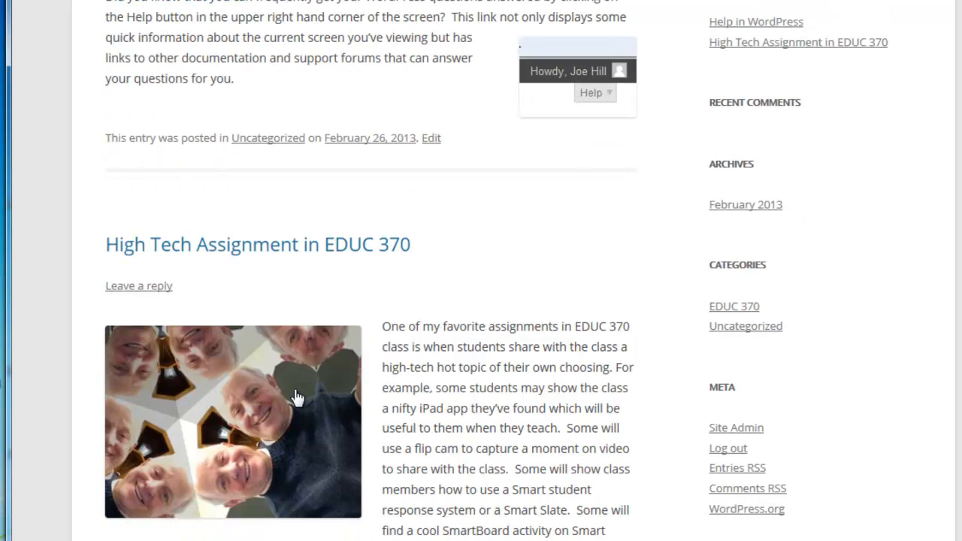
pyautogui.scroll(3, 297, 396)
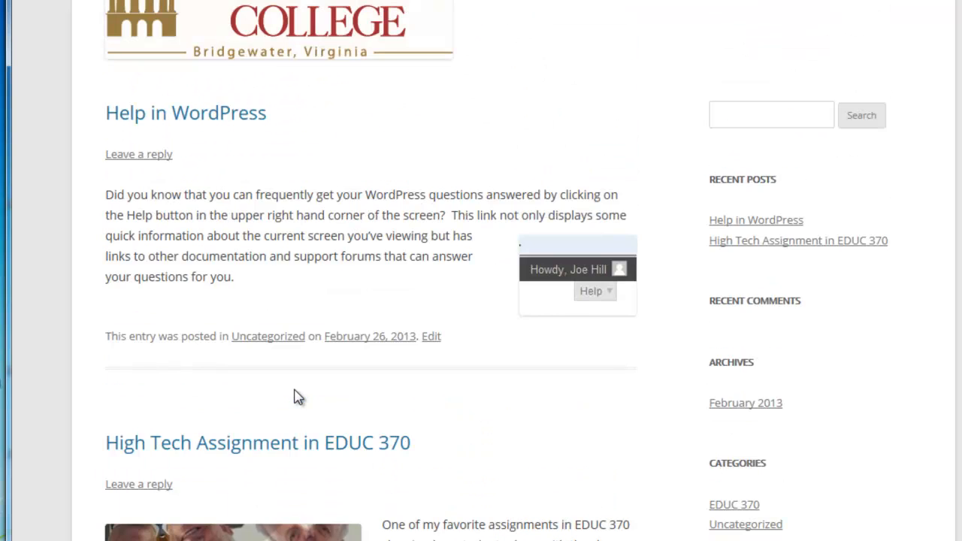
pyautogui.scroll(1, 297, 397)
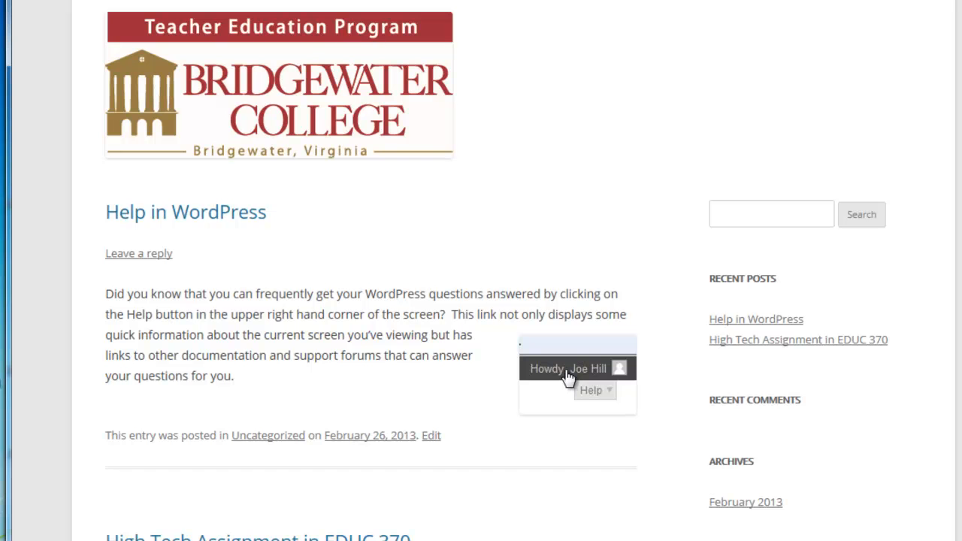
pyautogui.scroll(2, 565, 378)
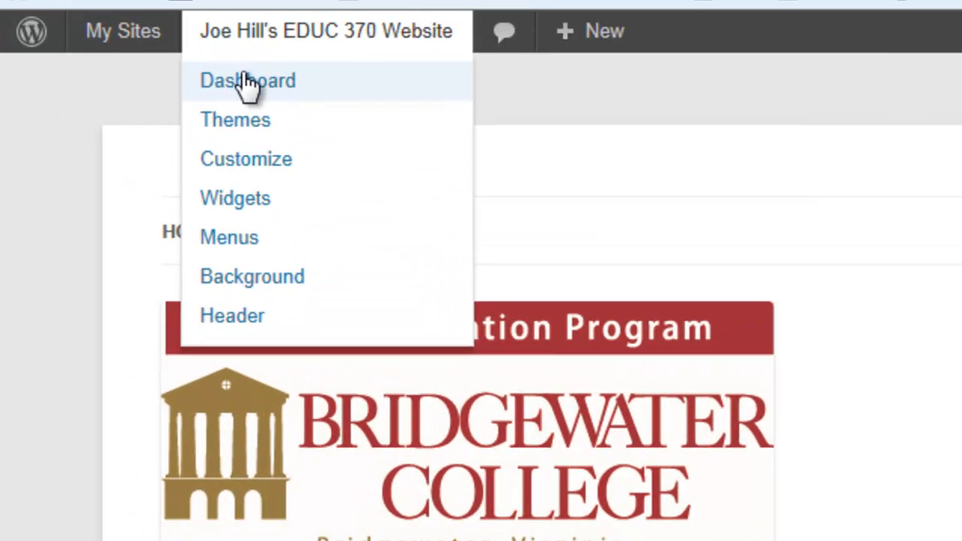
# - From All Posts, Quick Edit the Help in WordPress post and tick the WordPress category
pyautogui.click(225, 60)
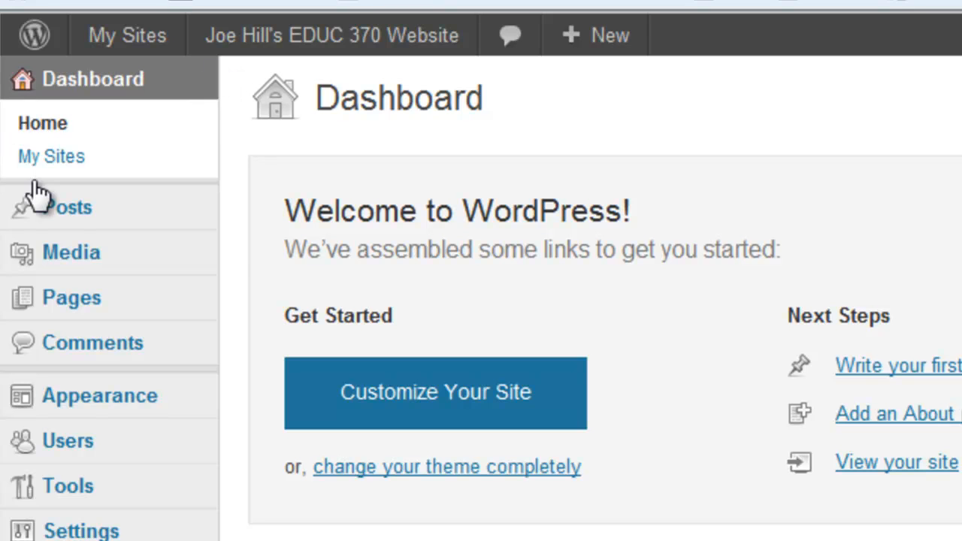
pyautogui.moveTo(52, 216)
pyautogui.click(279, 211)
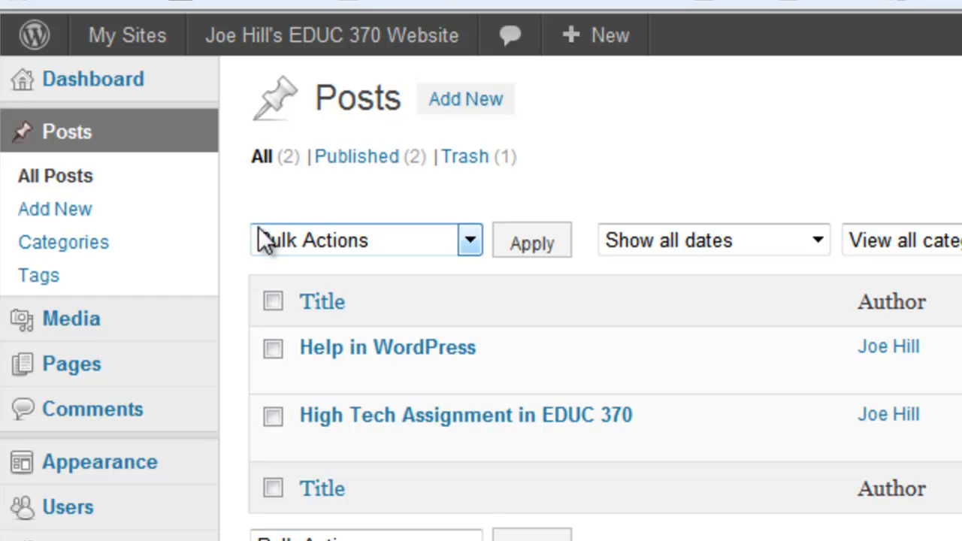
pyautogui.moveTo(273, 348)
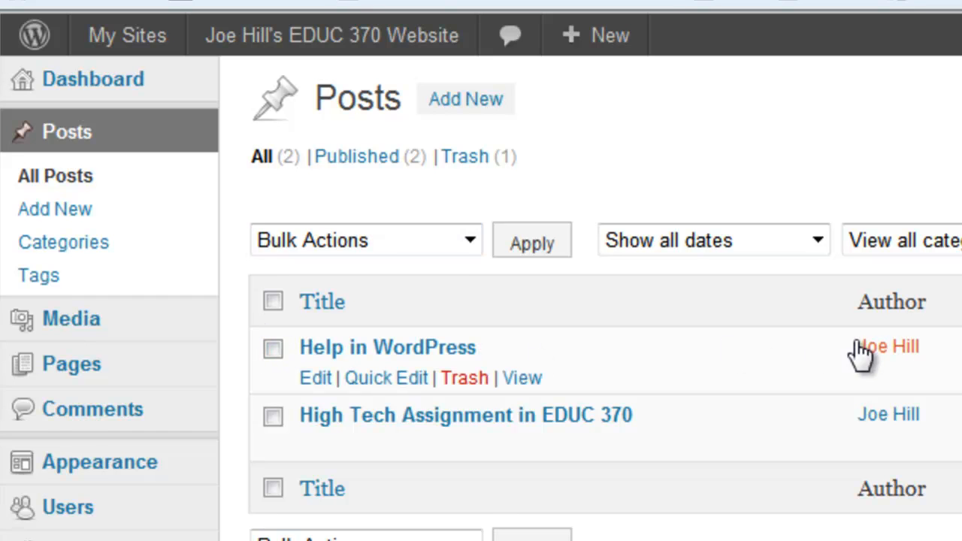
pyautogui.click(391, 381)
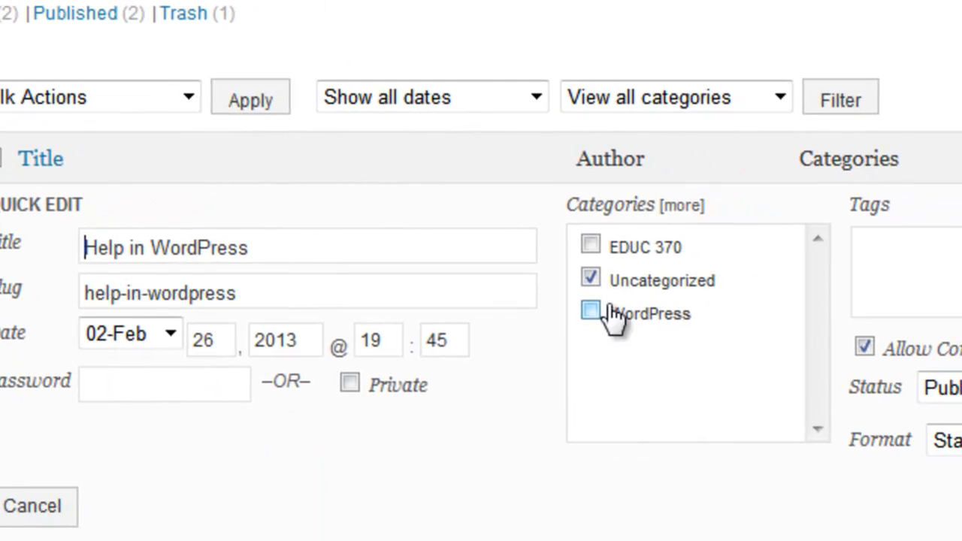
pyautogui.click(590, 311)
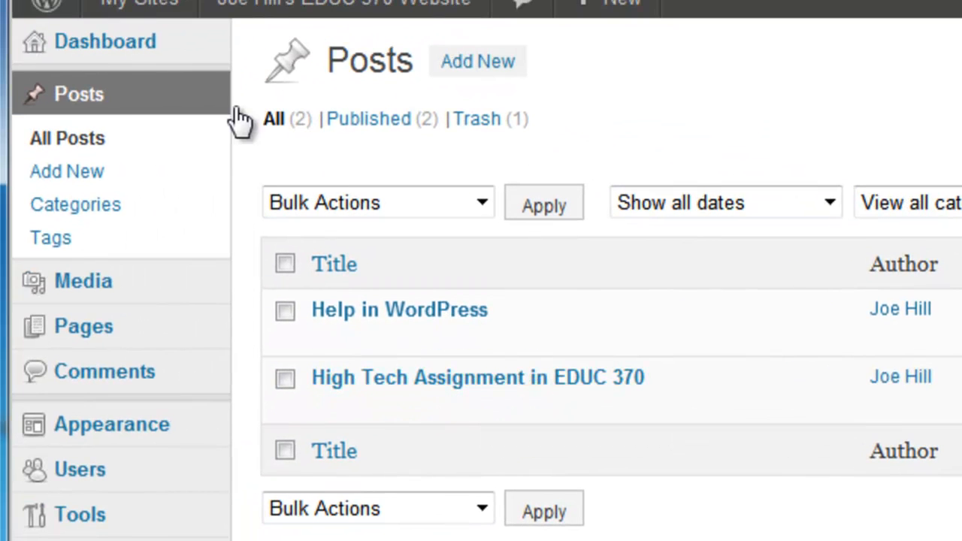
# - Add a new blank page titled 'What's Happening' and publish it, giving permalink whats-happening-2
pyautogui.moveTo(86, 341)
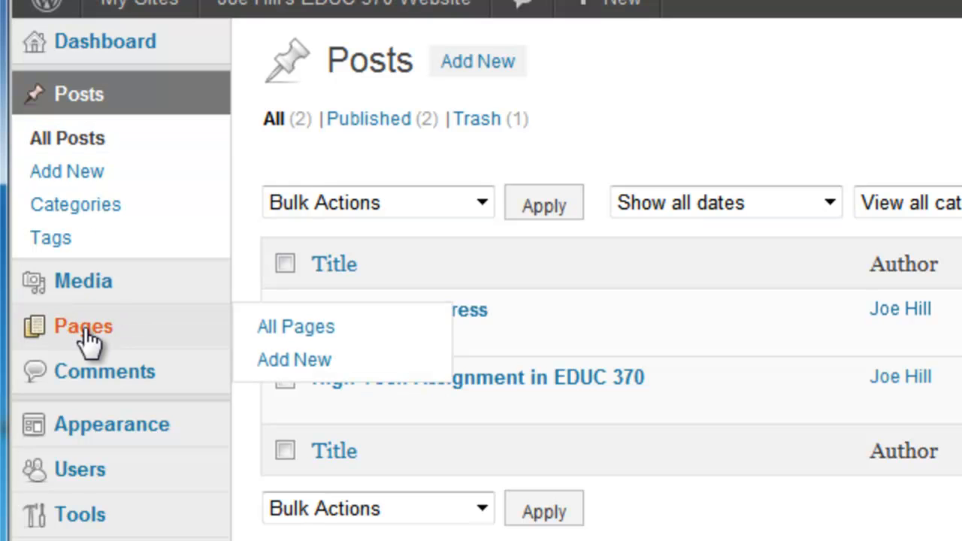
pyautogui.click(86, 338)
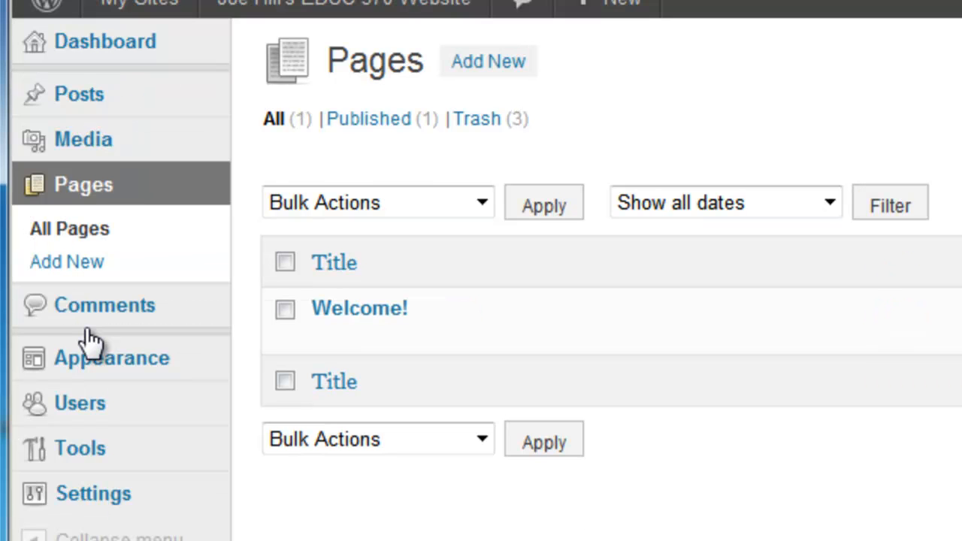
pyautogui.click(75, 263)
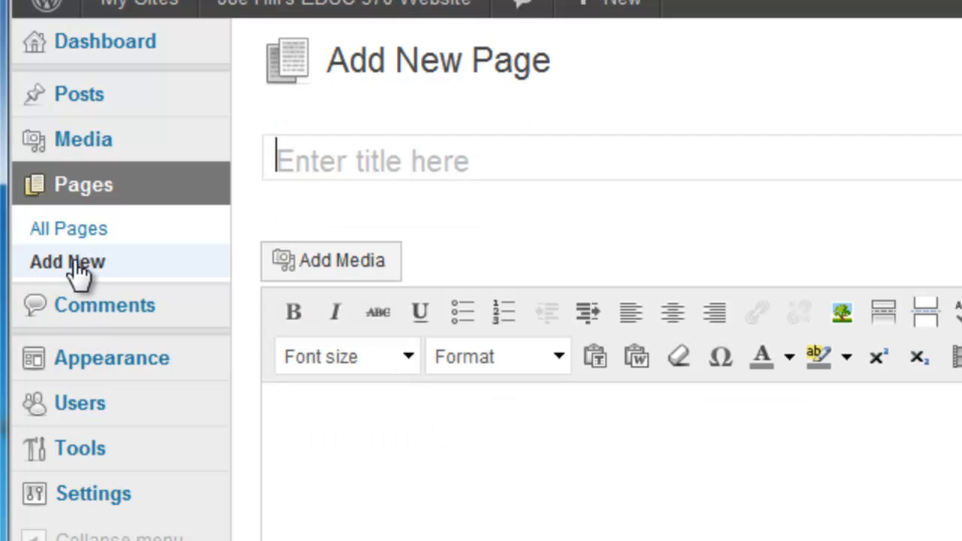
pyautogui.write('Wha')
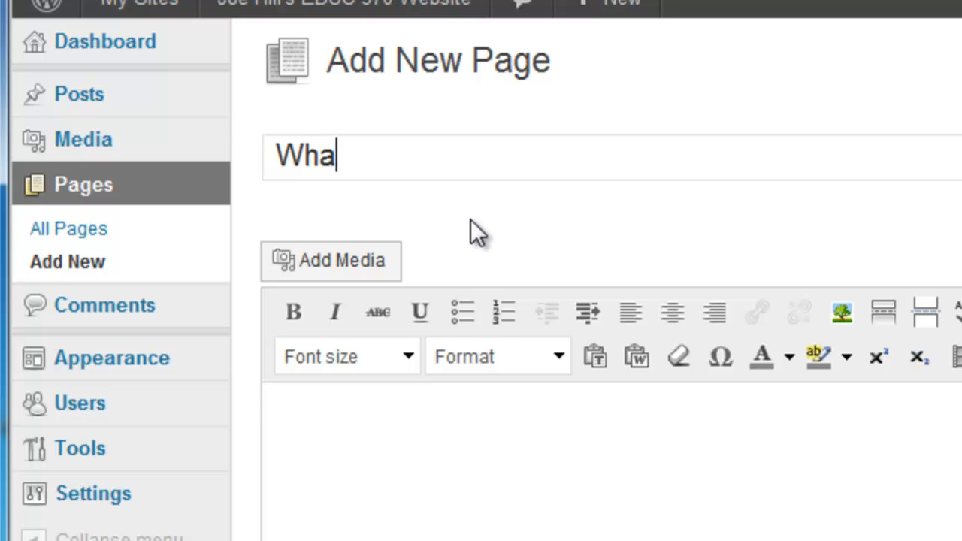
pyautogui.write("t's Hap")
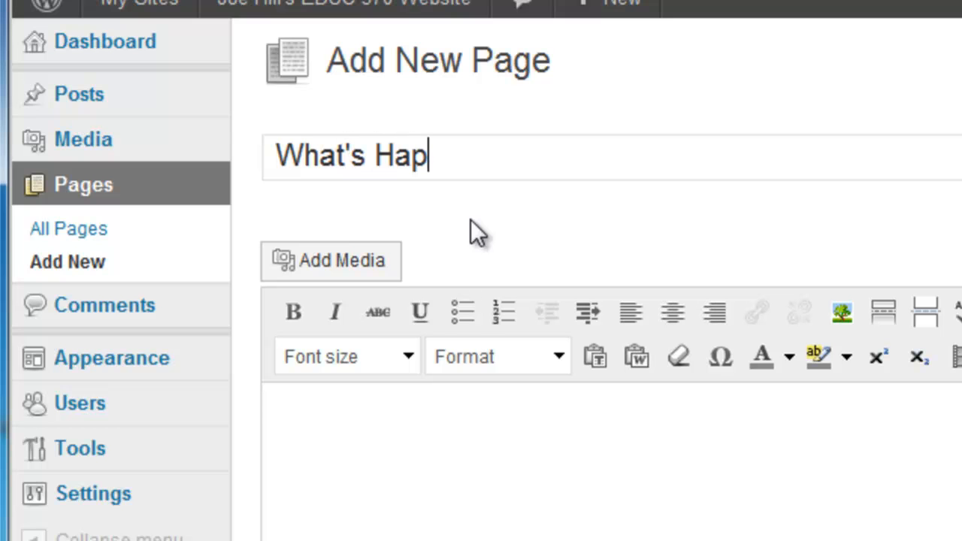
pyautogui.write('pening')
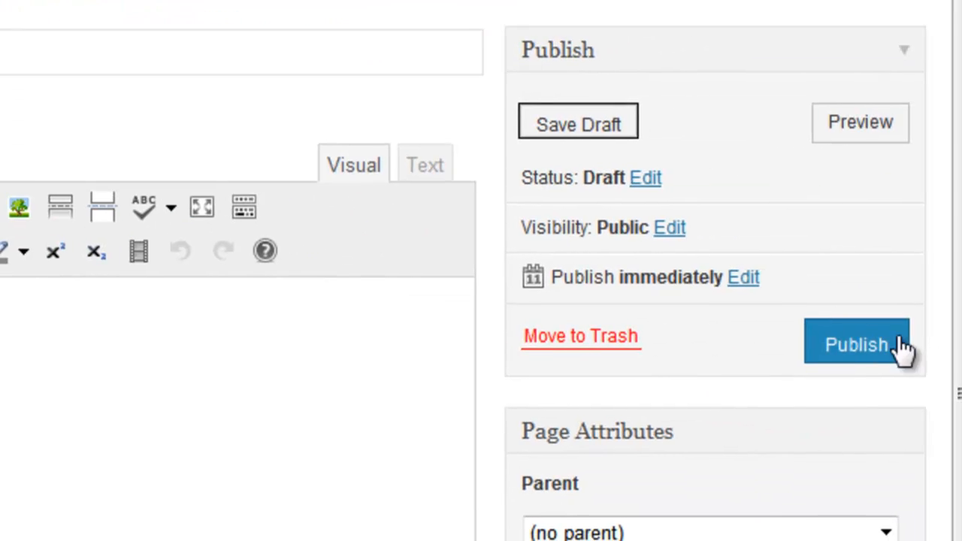
pyautogui.click(883, 345)
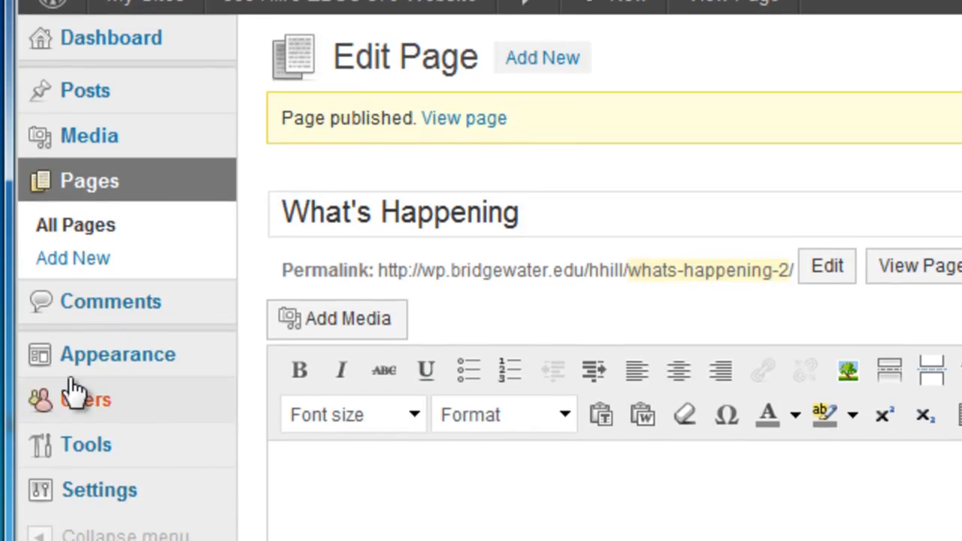
pyautogui.moveTo(81, 514)
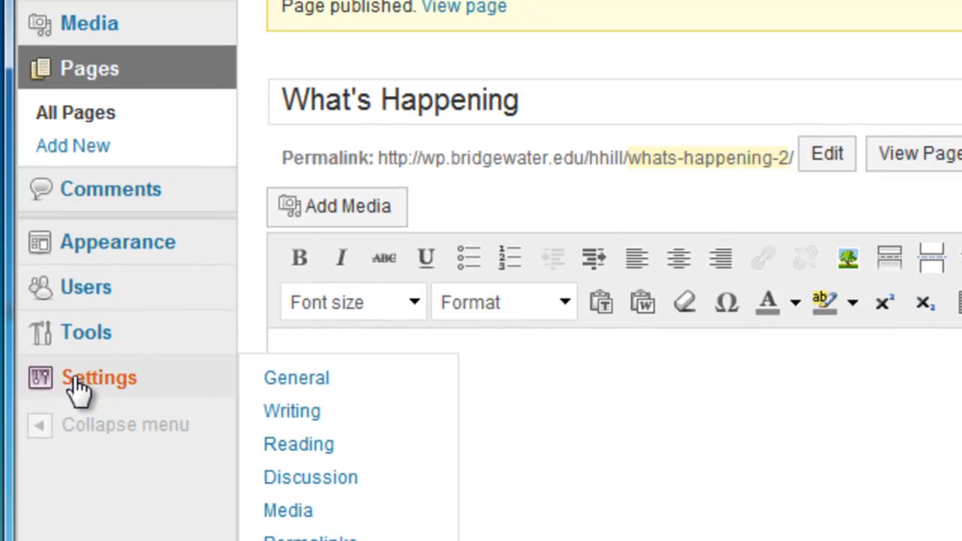
# - In Reading Settings, use a static page: front page Welcome!, posts page What's Happening, and save
pyautogui.click(314, 450)
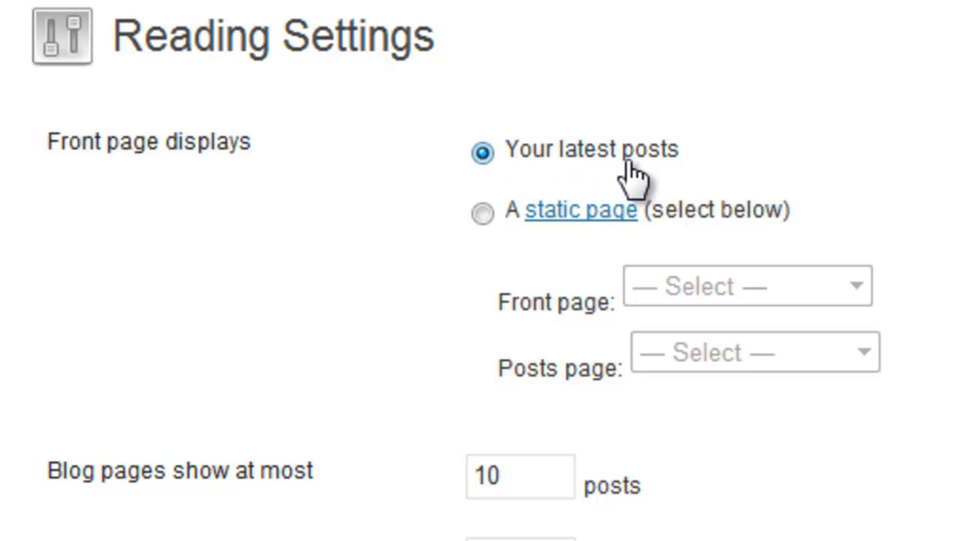
pyautogui.click(482, 213)
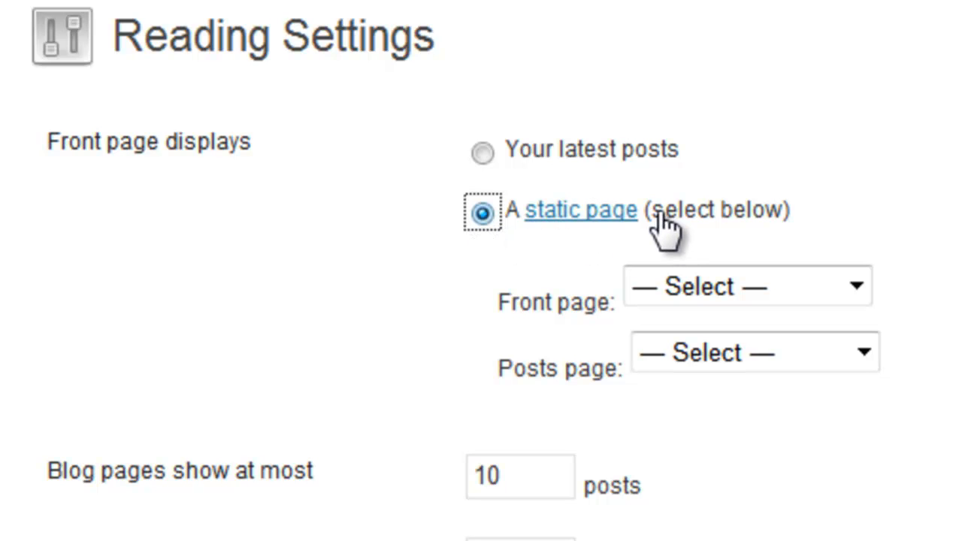
pyautogui.click(856, 289)
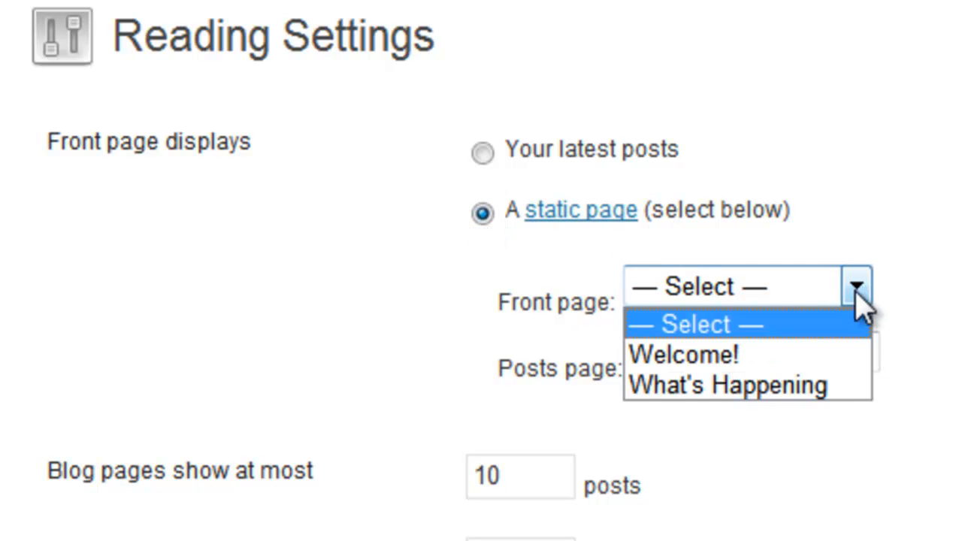
pyautogui.click(693, 356)
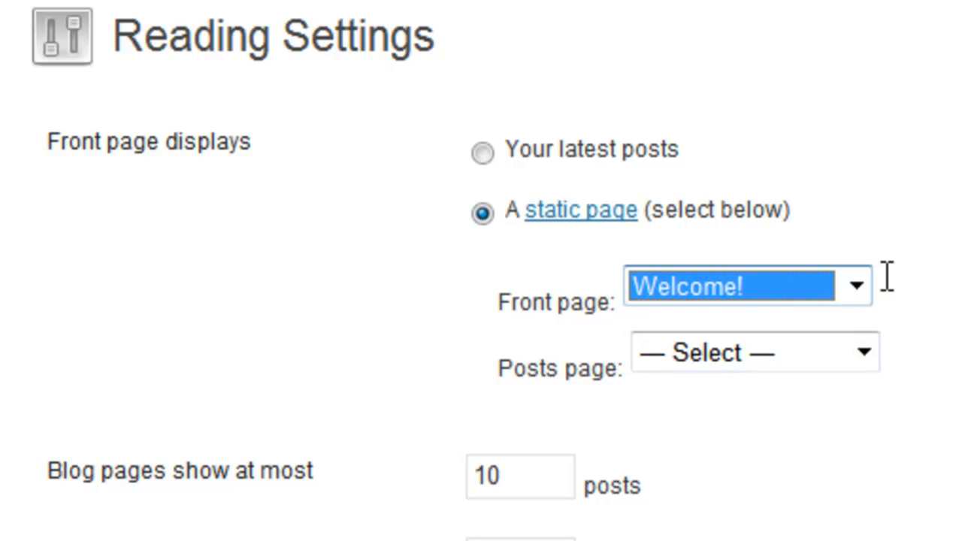
pyautogui.click(868, 353)
pyautogui.click(789, 452)
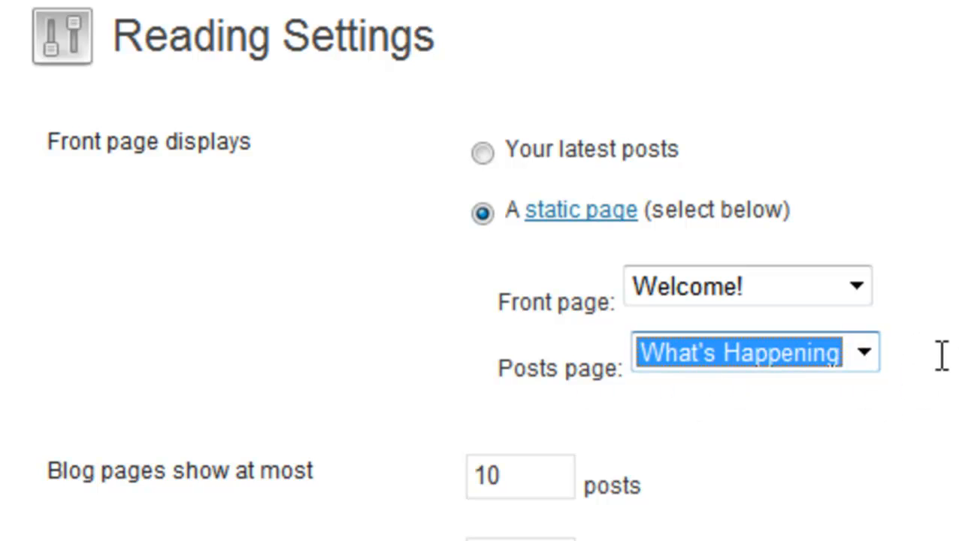
pyautogui.scroll(-5, 752, 376)
pyautogui.click(113, 460)
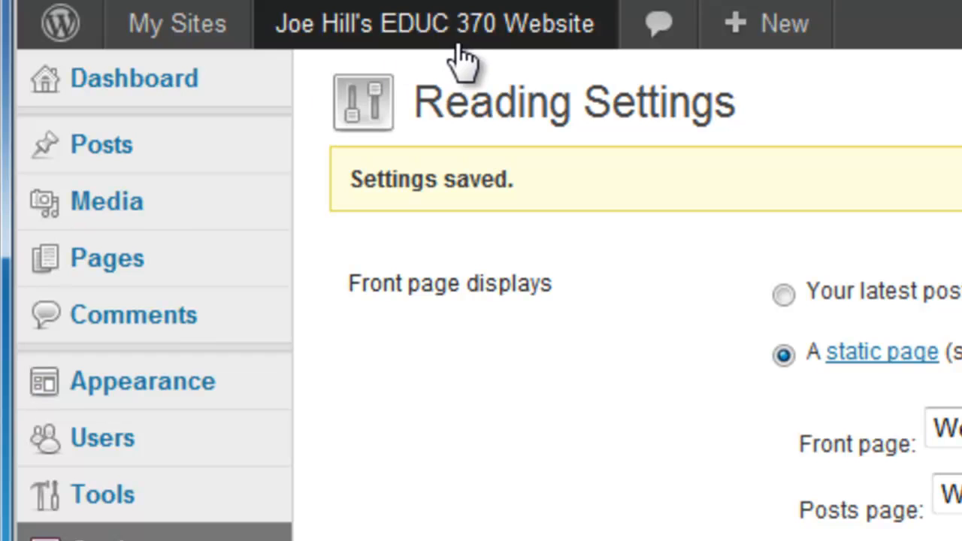
# - Visit the live site and check that What's Happening lists the Help in WordPress and High Tech posts
pyautogui.moveTo(473, 43)
pyautogui.click(333, 96)
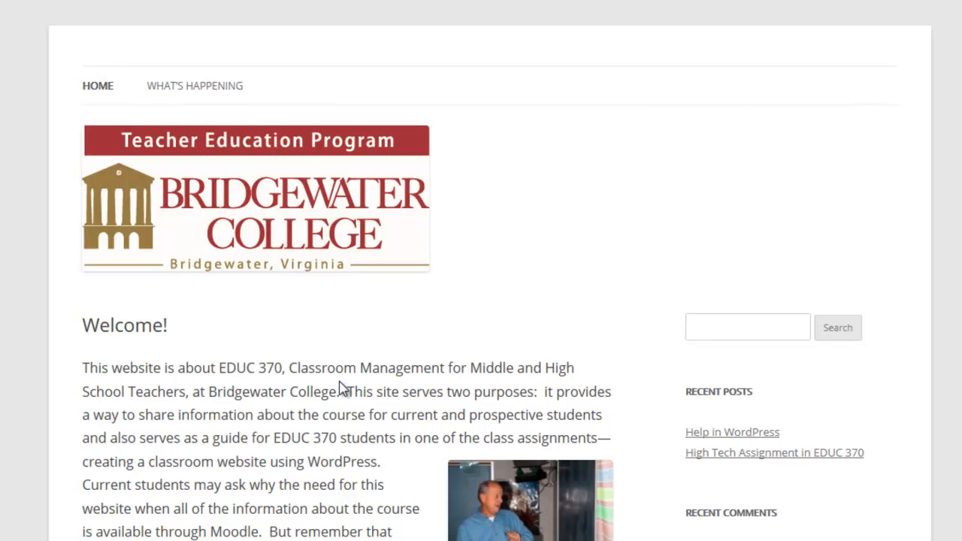
pyautogui.click(194, 88)
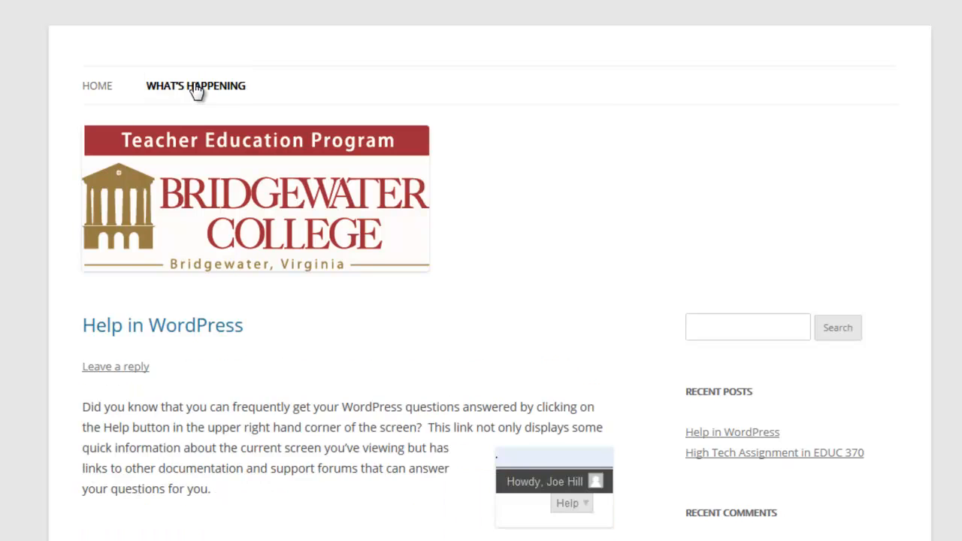
pyautogui.scroll(-7, 282, 300)
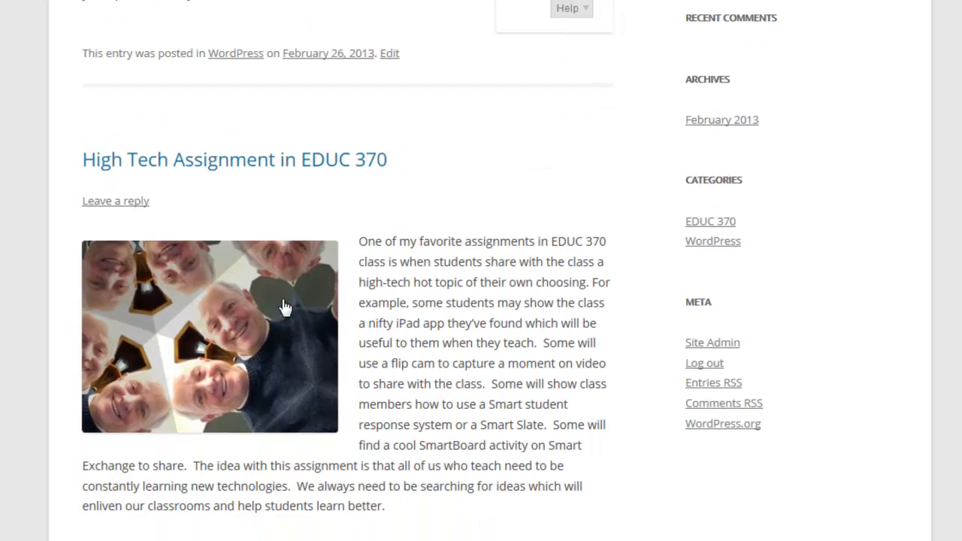
pyautogui.scroll(7, 284, 306)
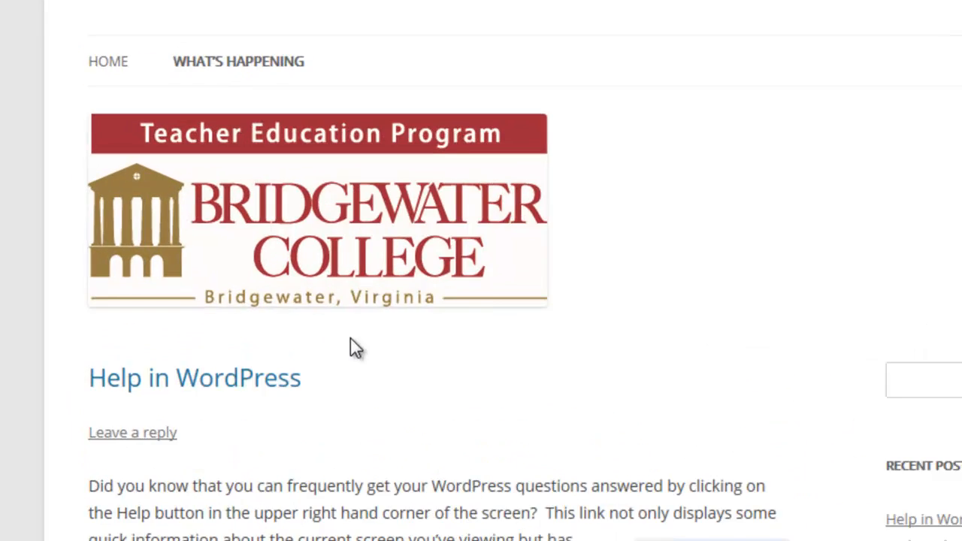
pyautogui.scroll(-4, 575, 530)
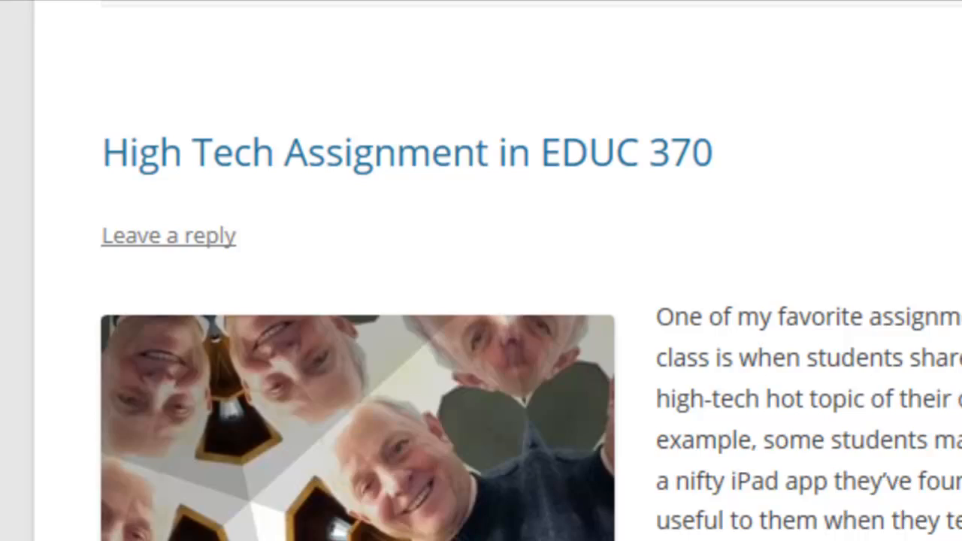
pyautogui.scroll(5, 481, 338)
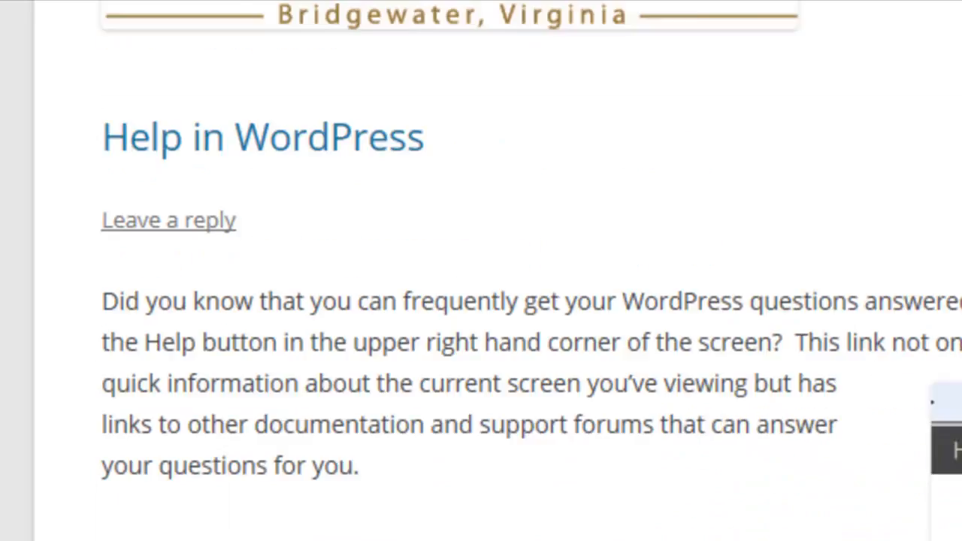
# - Return to the HOME page and confirm it shows the Welcome! page
pyautogui.click(116, 180)
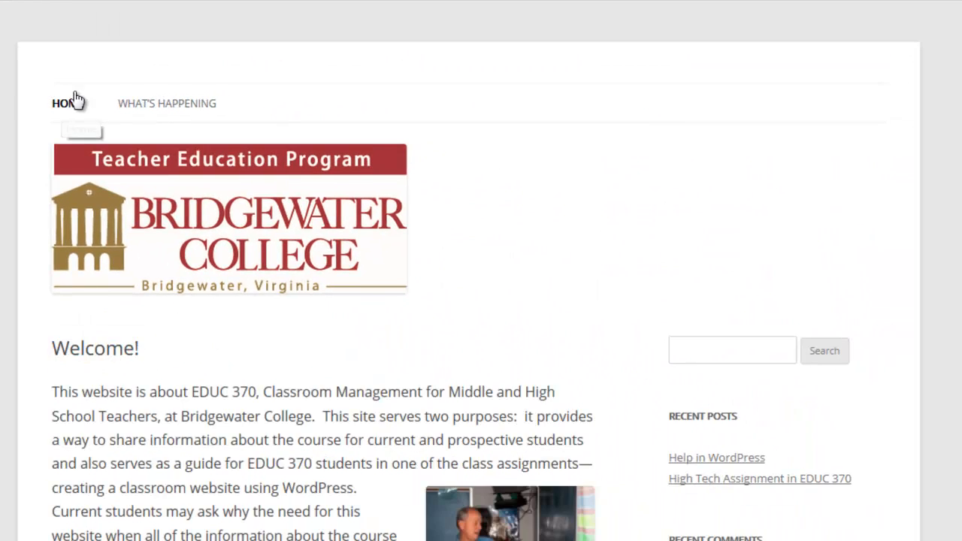
pyautogui.scroll(-5, 247, 456)
pyautogui.scroll(2, 242, 421)
pyautogui.scroll(4, 242, 421)
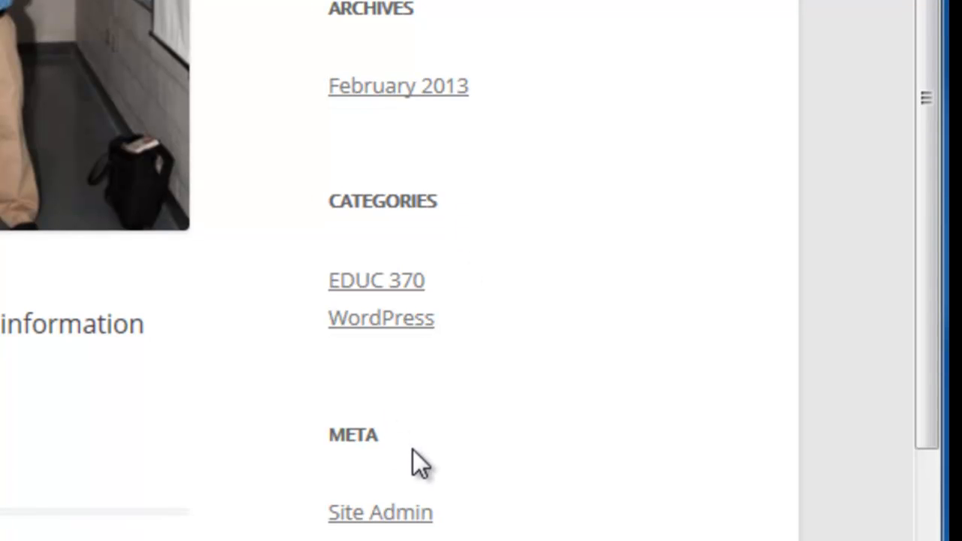
pyautogui.scroll(5, 10, 116)
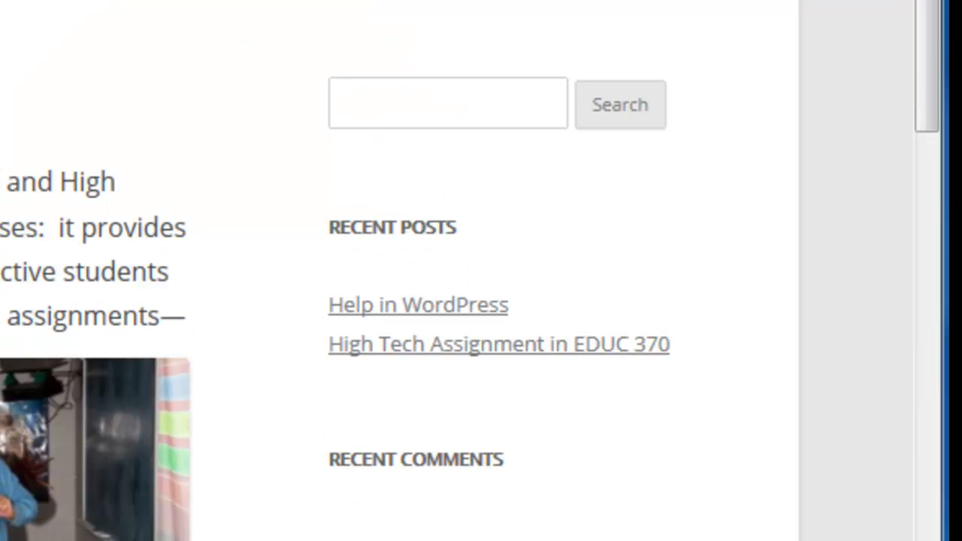